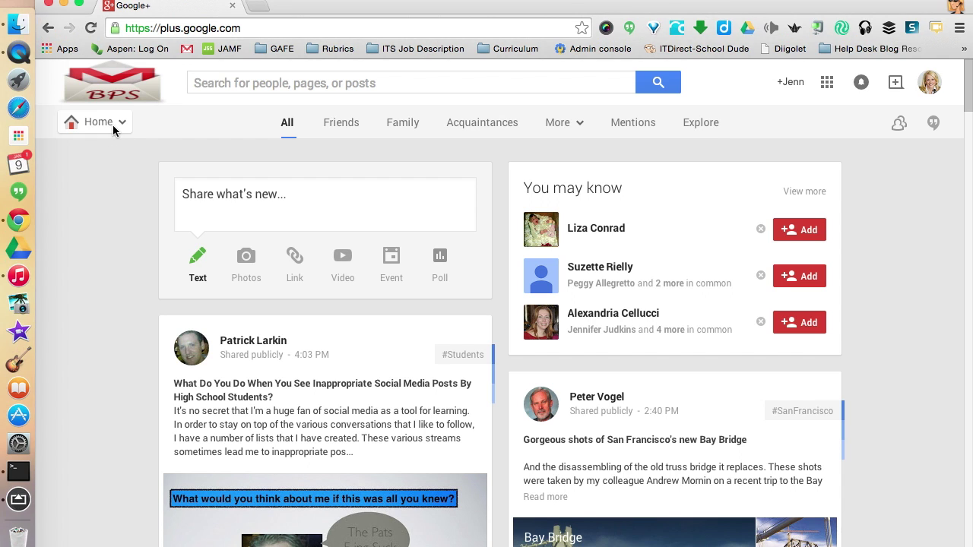
# Go to Hangouts from the Home menu and switch to the Hangouts On Air listings tab.
pyautogui.click(113, 123)
pyautogui.click(99, 335)
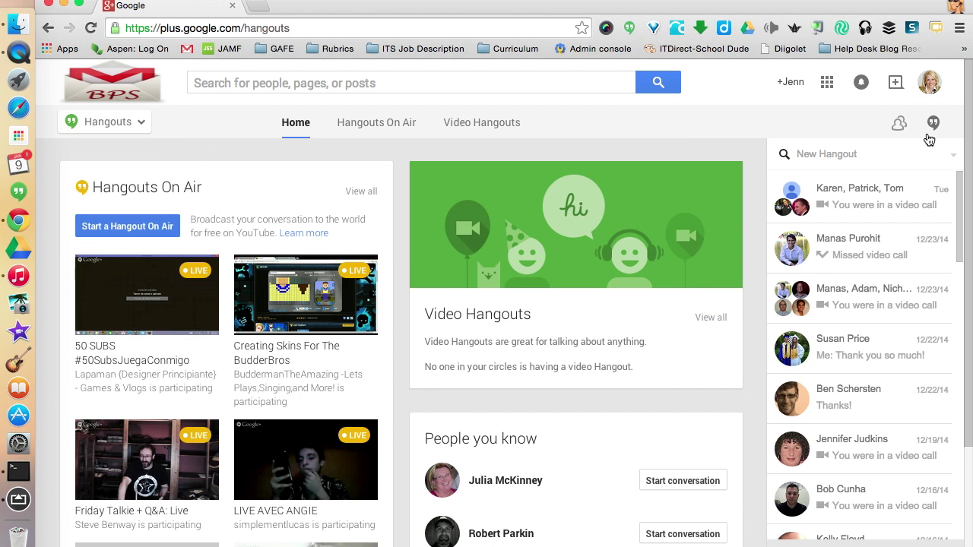
pyautogui.click(934, 122)
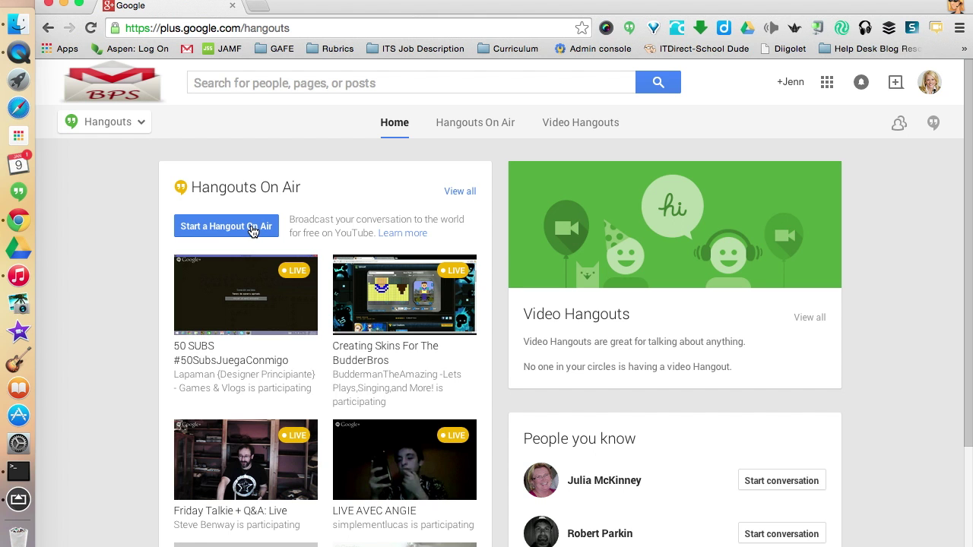
pyautogui.click(461, 124)
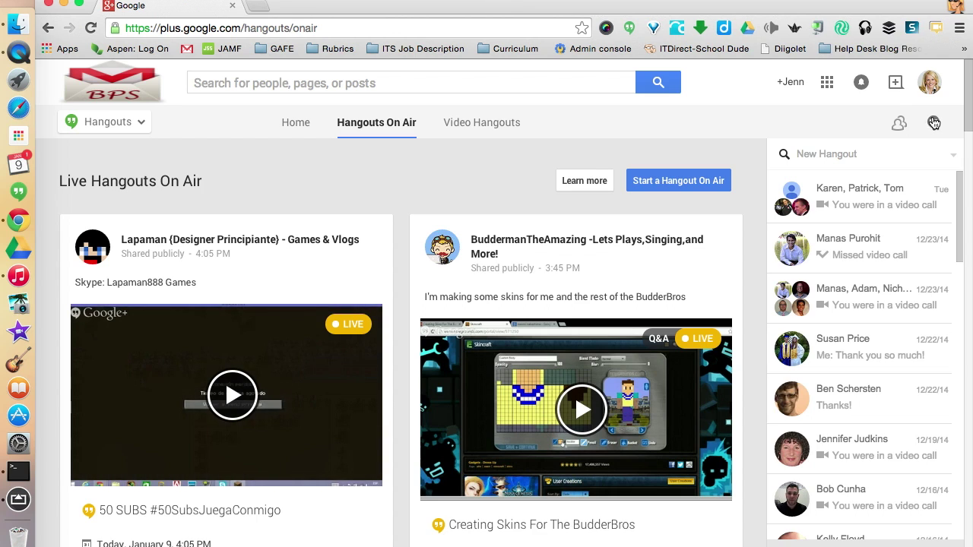
pyautogui.click(934, 123)
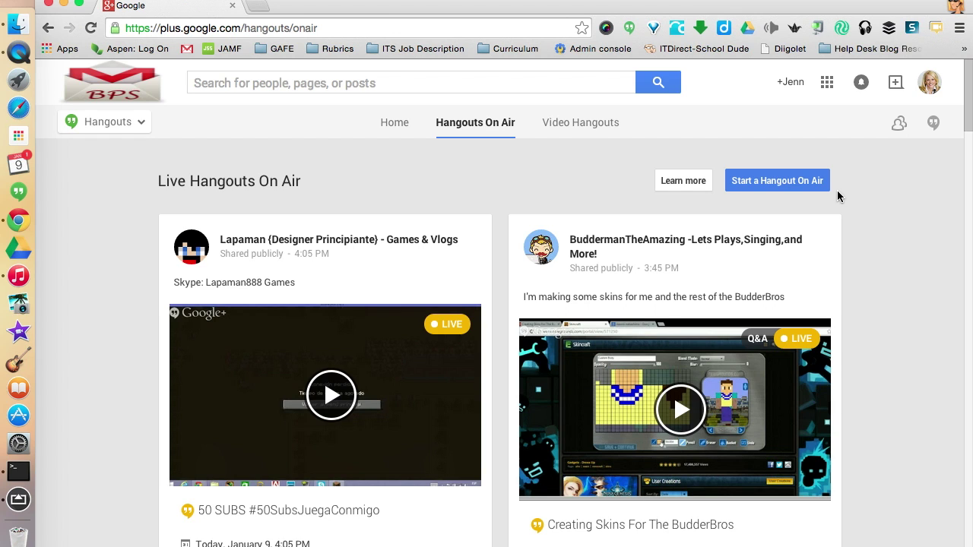
# Create a Hangout On Air named 'Hangout On Air Training', starting Now, with Public audience.
pyautogui.click(764, 183)
pyautogui.click(487, 174)
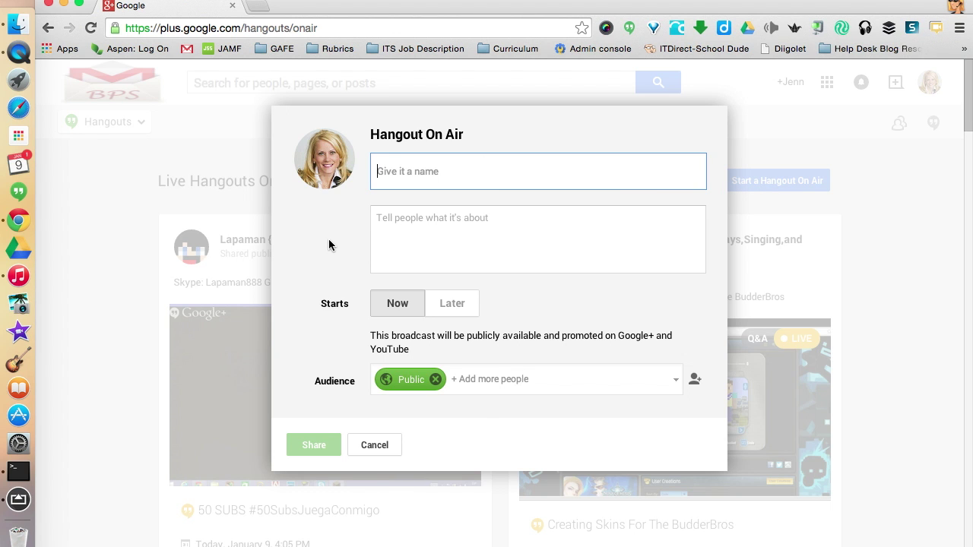
pyautogui.write('Hangout On Air Training')
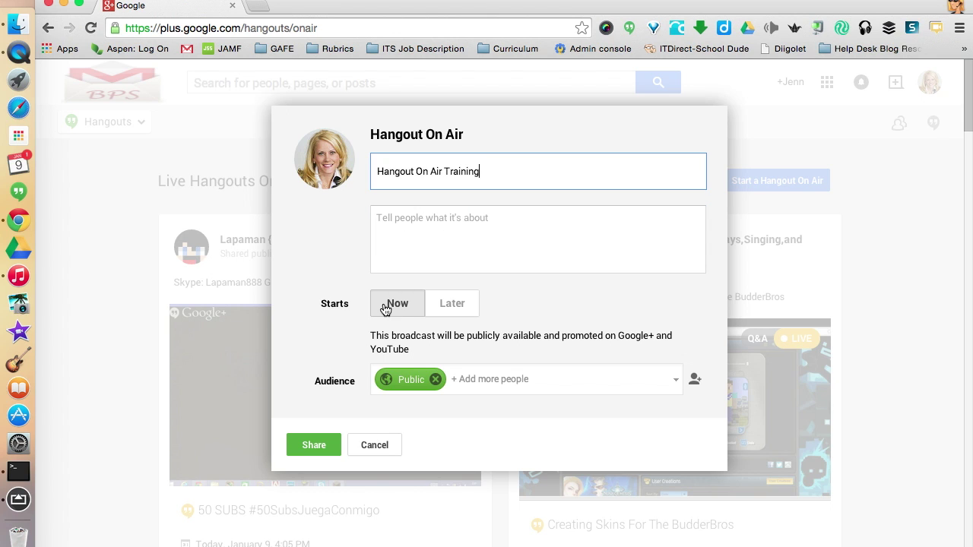
pyautogui.click(445, 304)
pyautogui.click(445, 336)
pyautogui.click(551, 341)
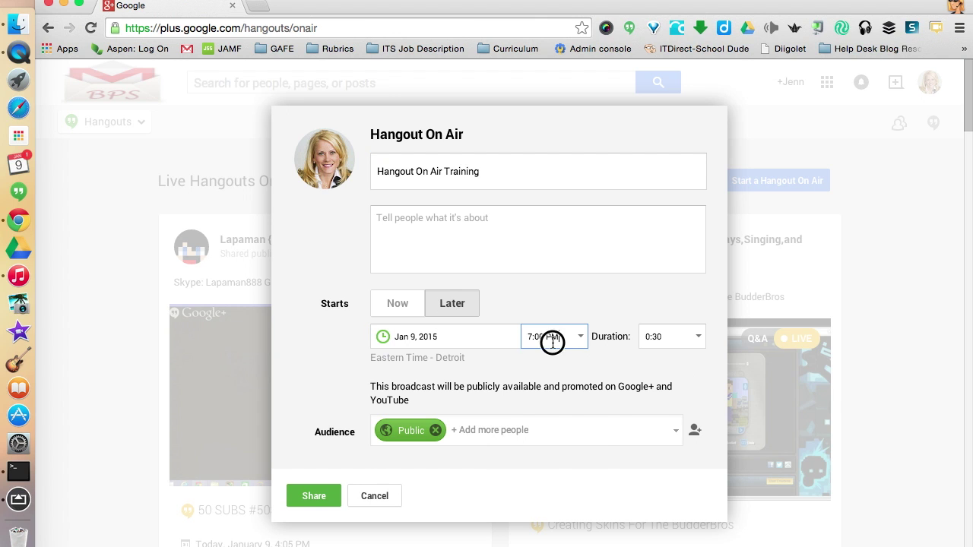
pyautogui.click(664, 337)
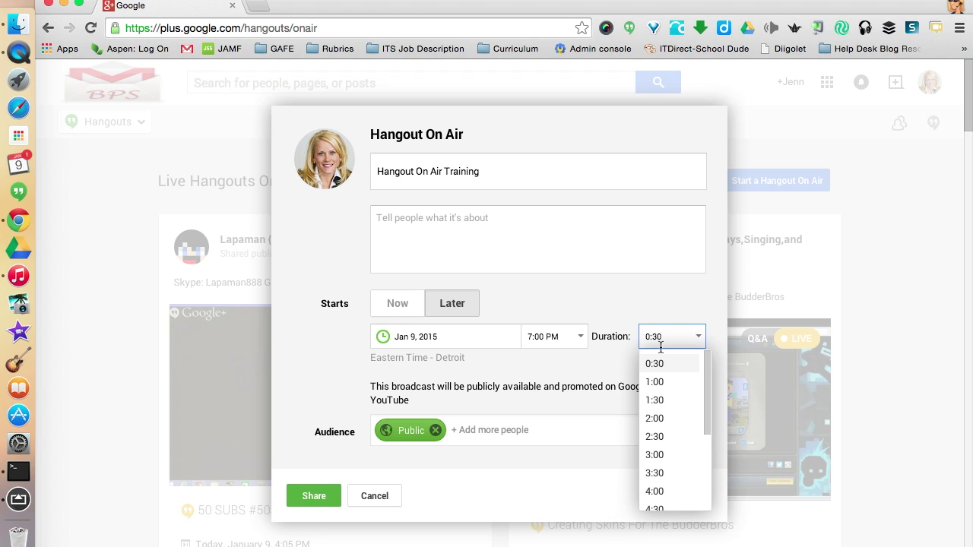
pyautogui.click(391, 304)
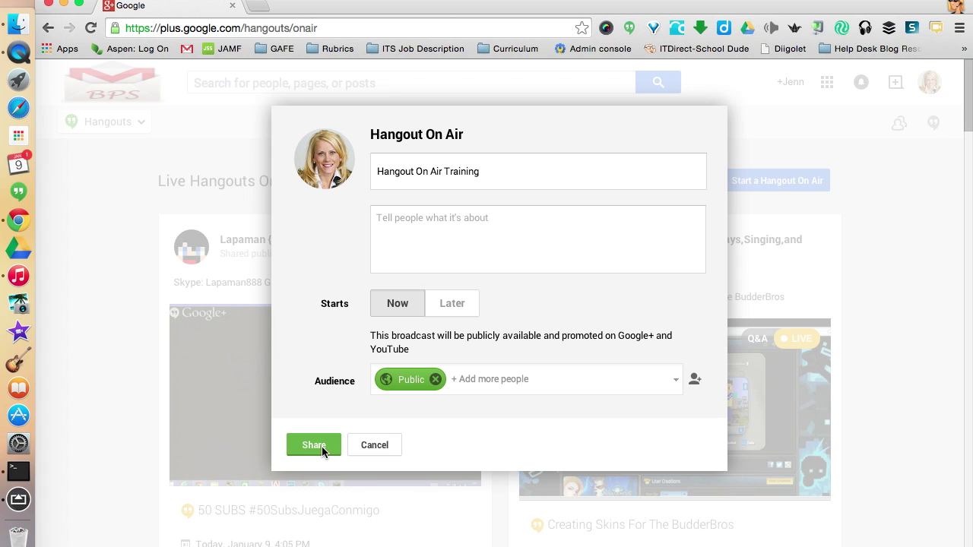
# Share the broadcast to create its event page, then cancel the Edit event dialog.
pyautogui.click(311, 447)
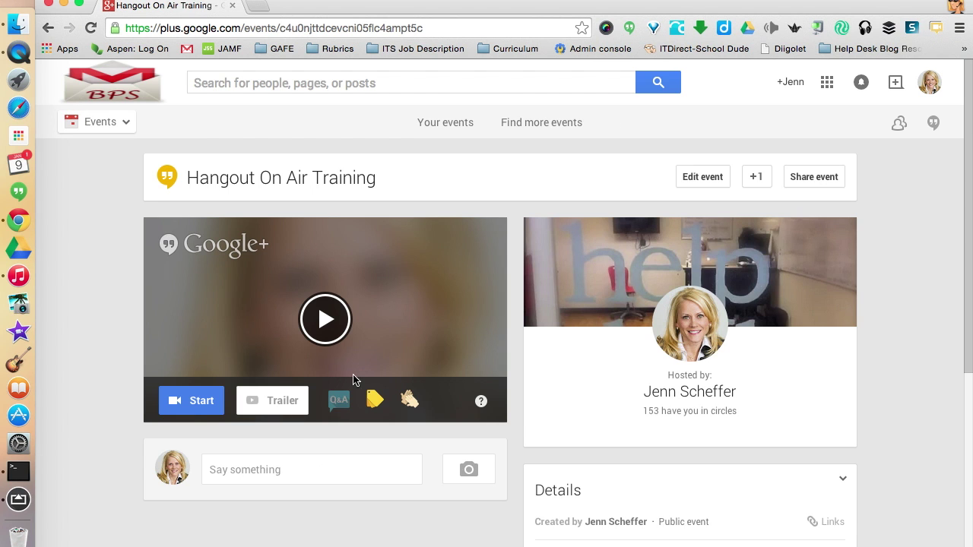
pyautogui.moveTo(441, 317)
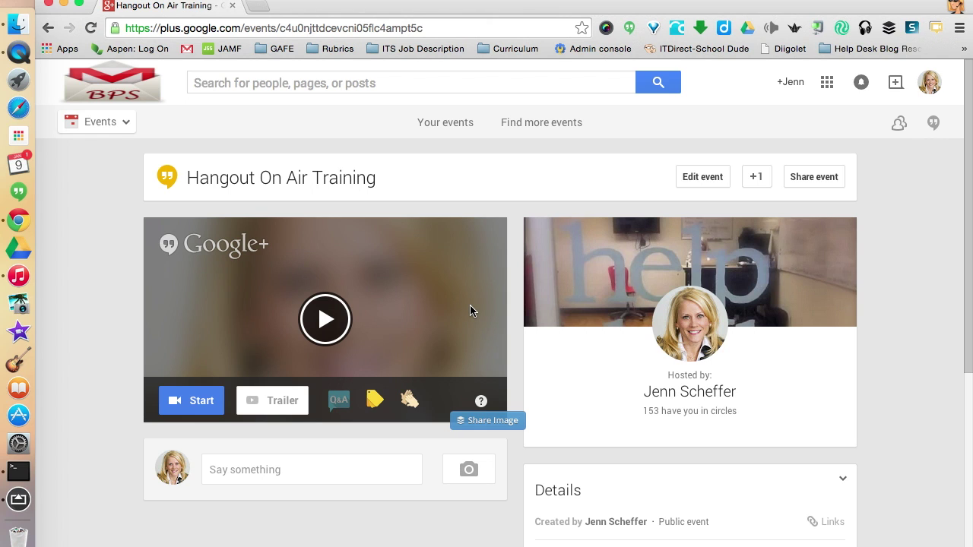
pyautogui.click(688, 179)
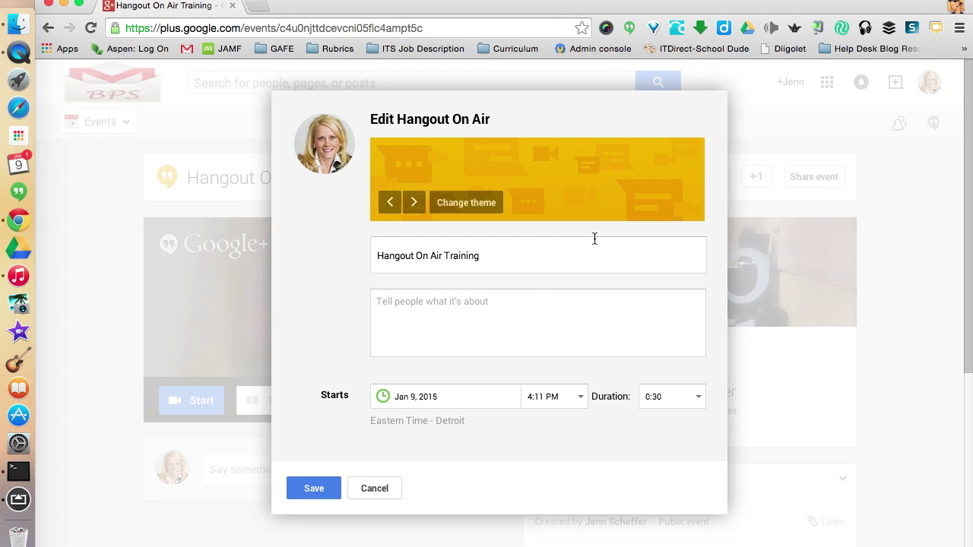
pyautogui.click(376, 490)
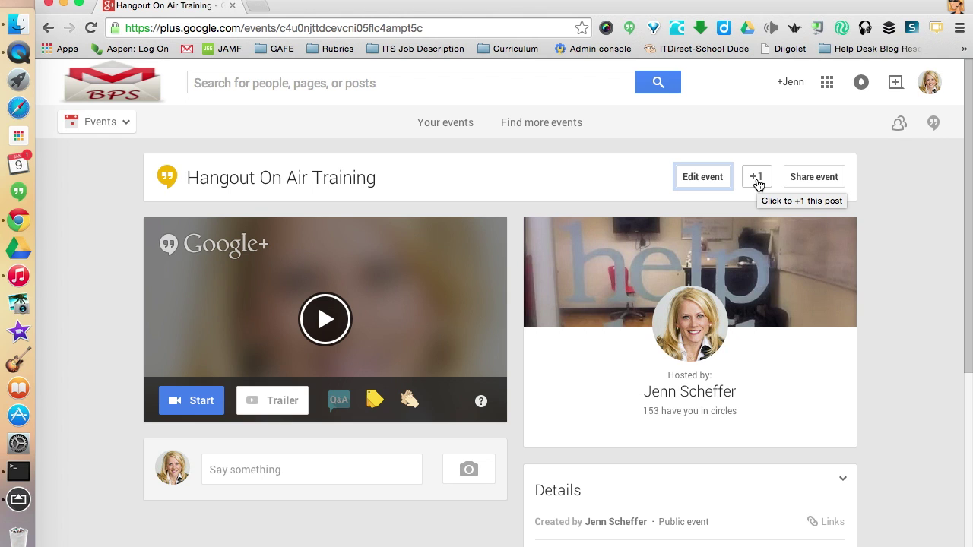
# Open the Share event dialog and cancel it without posting.
pyautogui.click(802, 176)
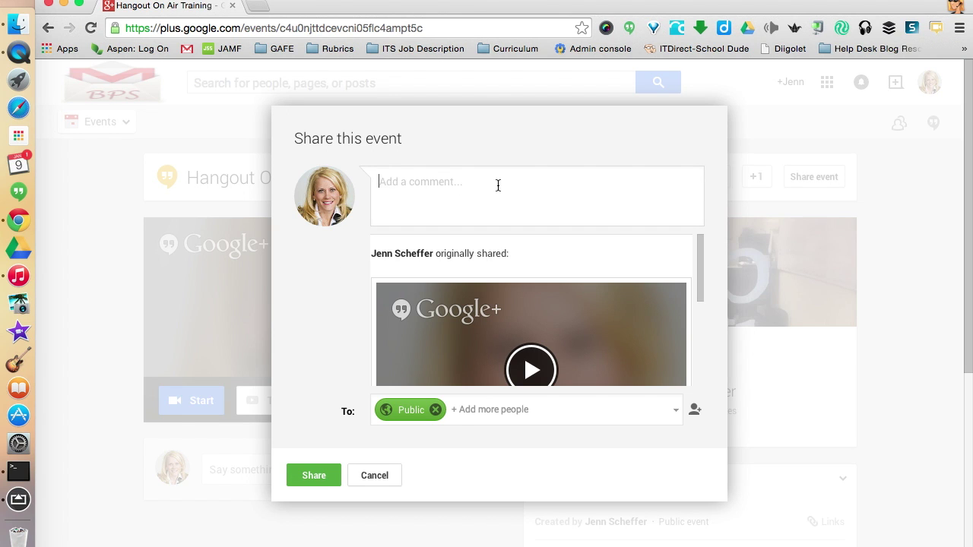
pyautogui.click(372, 475)
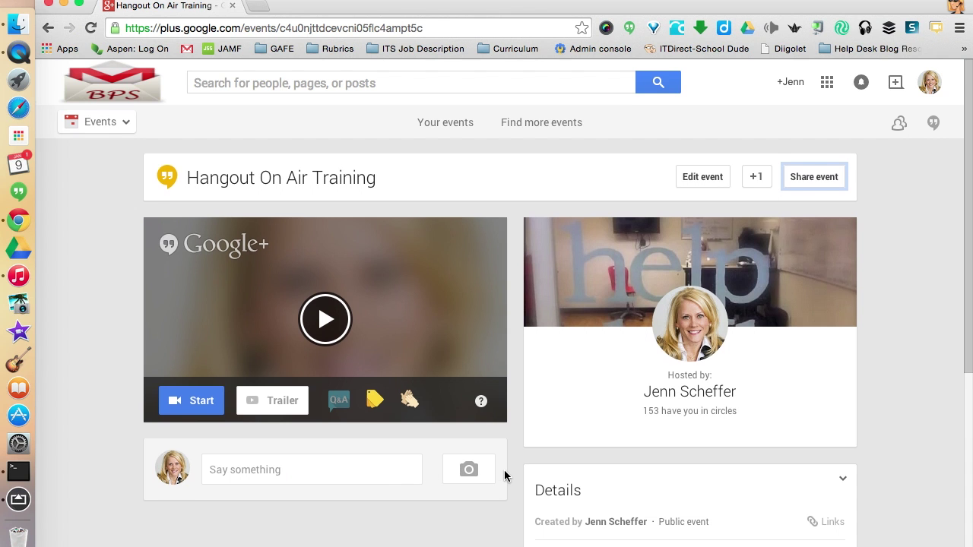
pyautogui.scroll(-3, 504, 476)
pyautogui.scroll(-1, 504, 476)
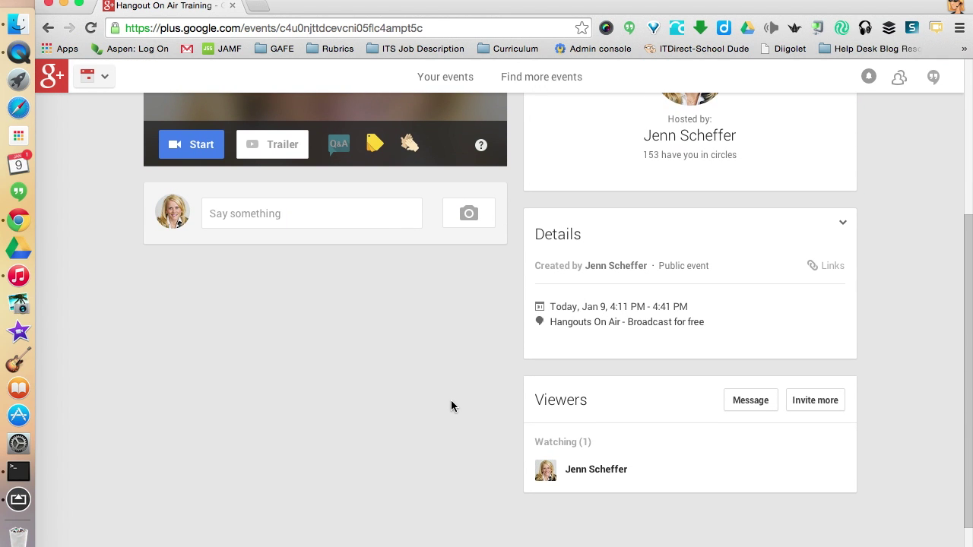
pyautogui.scroll(-1, 452, 407)
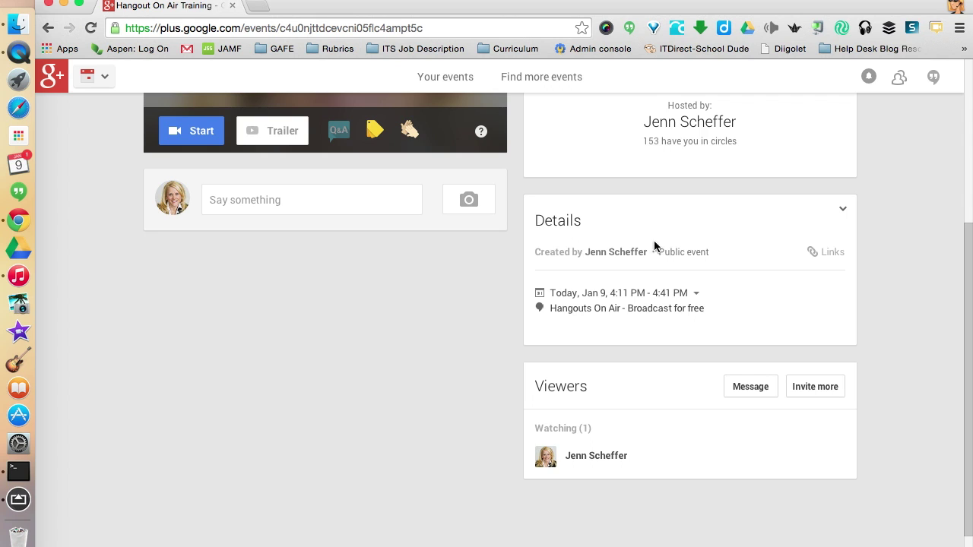
pyautogui.moveTo(597, 256)
pyautogui.click(843, 209)
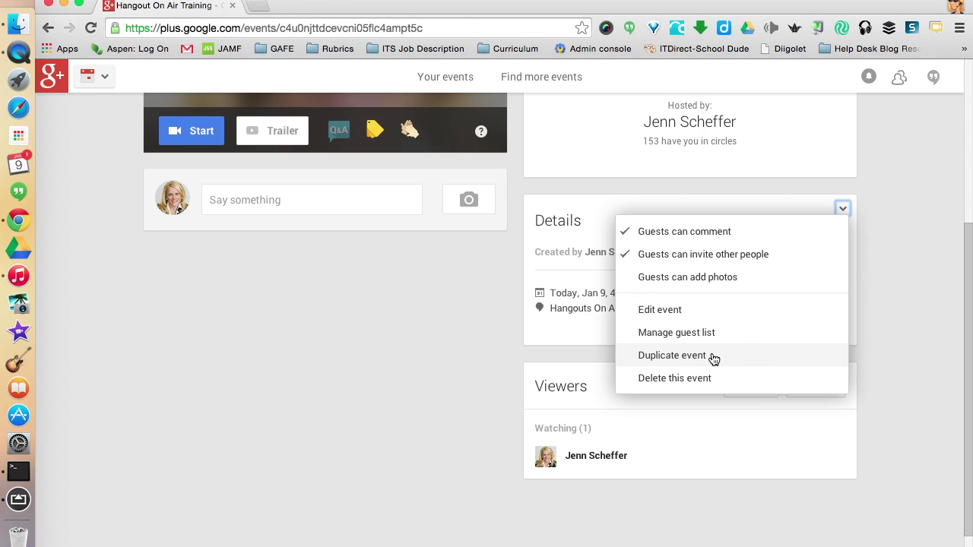
pyautogui.click(897, 365)
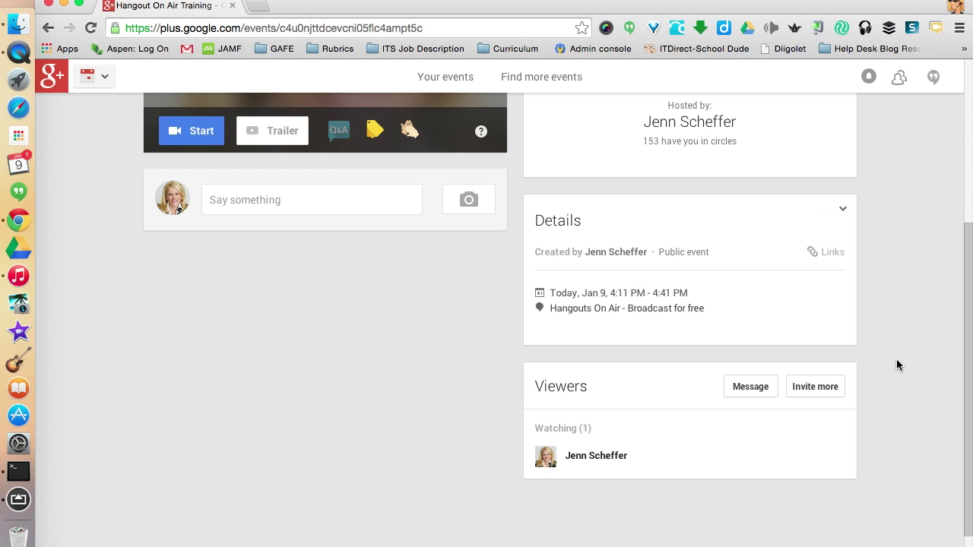
pyautogui.click(825, 253)
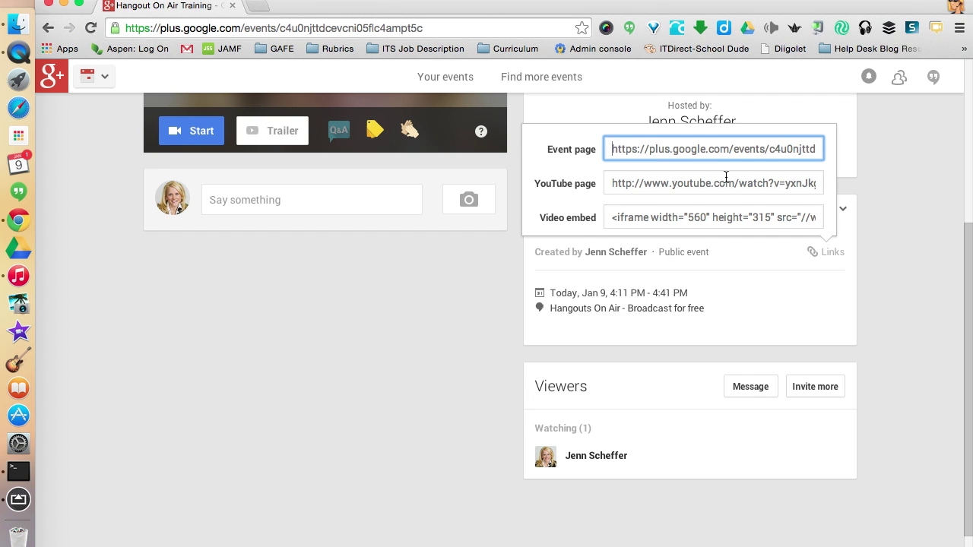
pyautogui.scroll(5, 726, 152)
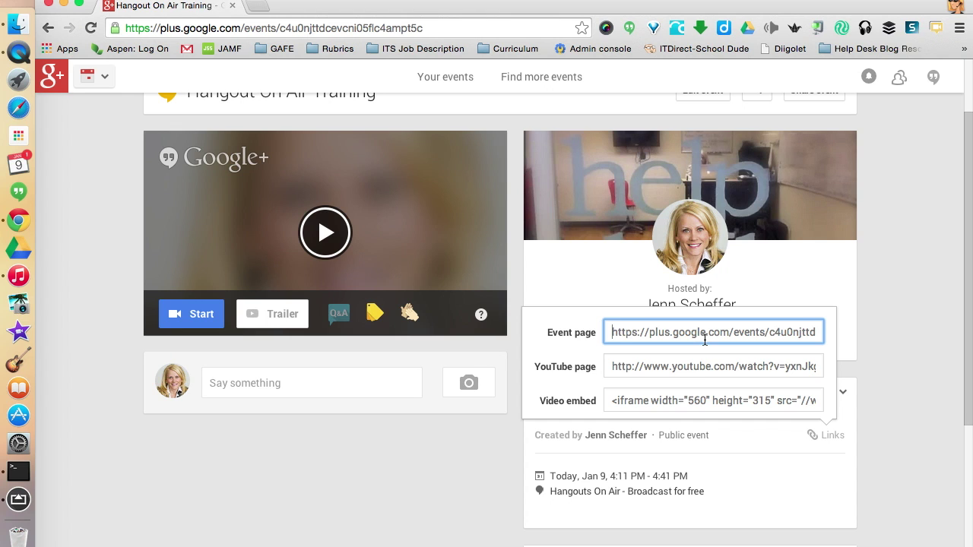
pyautogui.click(686, 366)
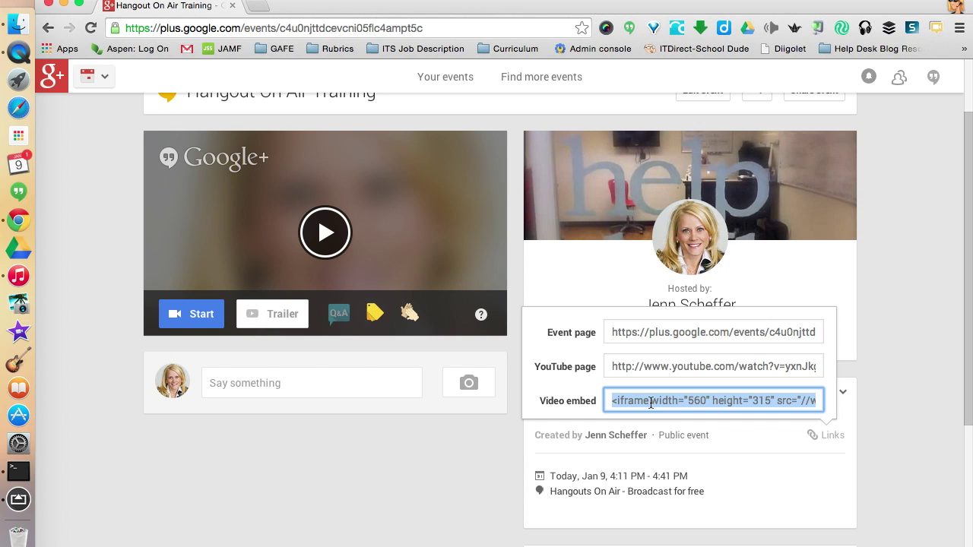
pyautogui.click(479, 463)
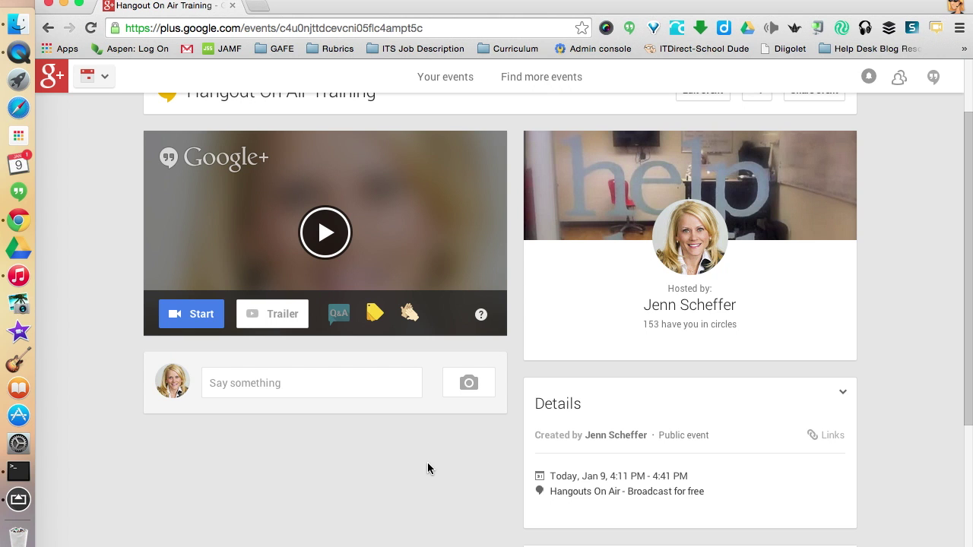
pyautogui.scroll(2, 427, 468)
pyautogui.scroll(-5, 427, 469)
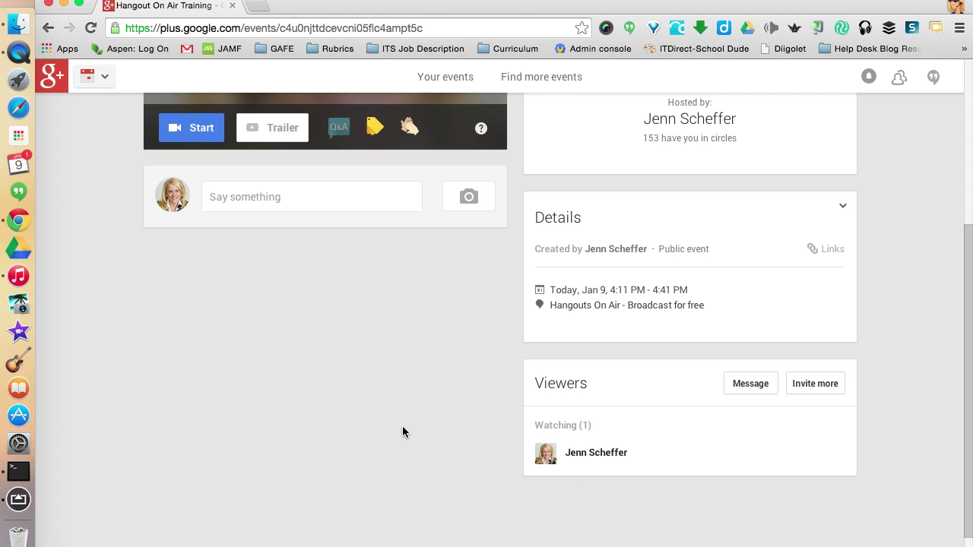
pyautogui.scroll(3, 402, 425)
pyautogui.scroll(3, 402, 430)
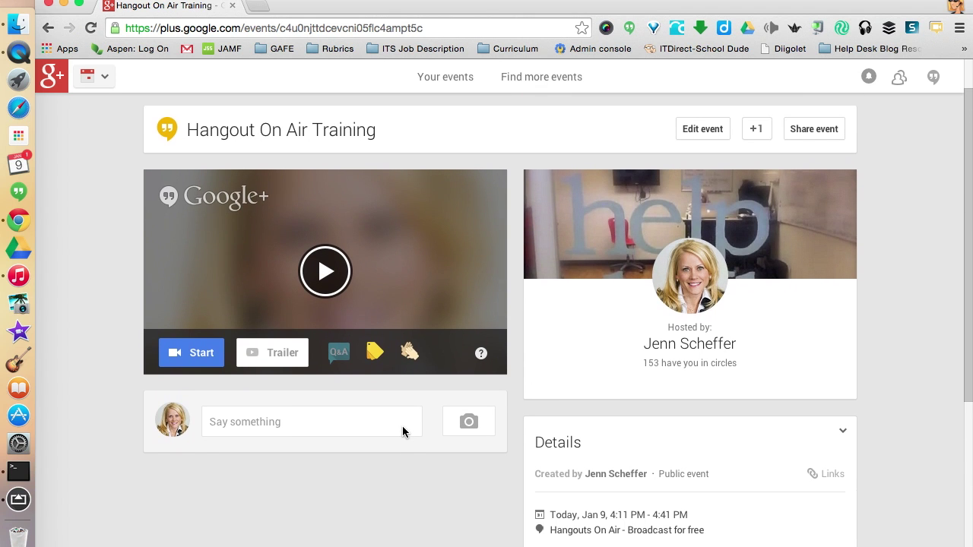
# Start the Hangout On Air Training event and skip inviting guests.
pyautogui.click(197, 354)
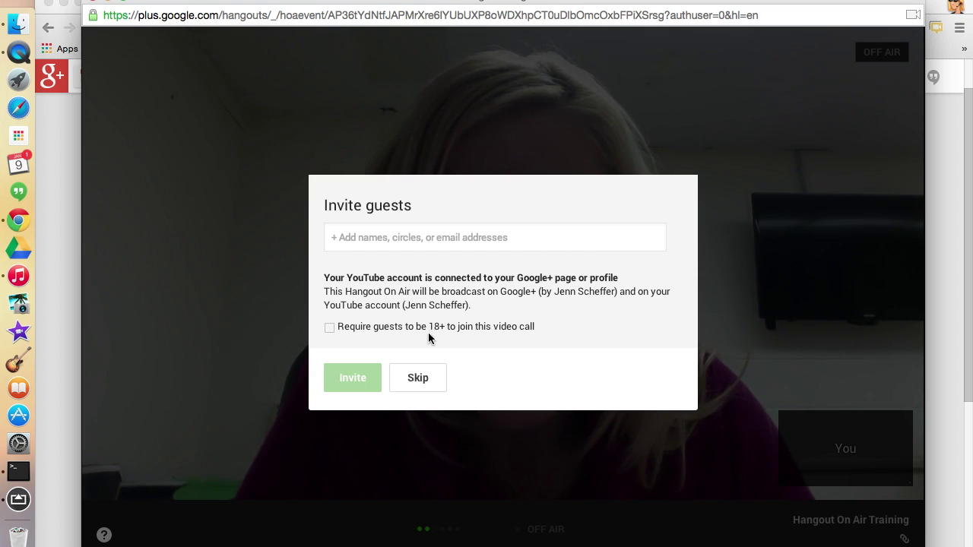
pyautogui.click(414, 390)
pyautogui.click(415, 378)
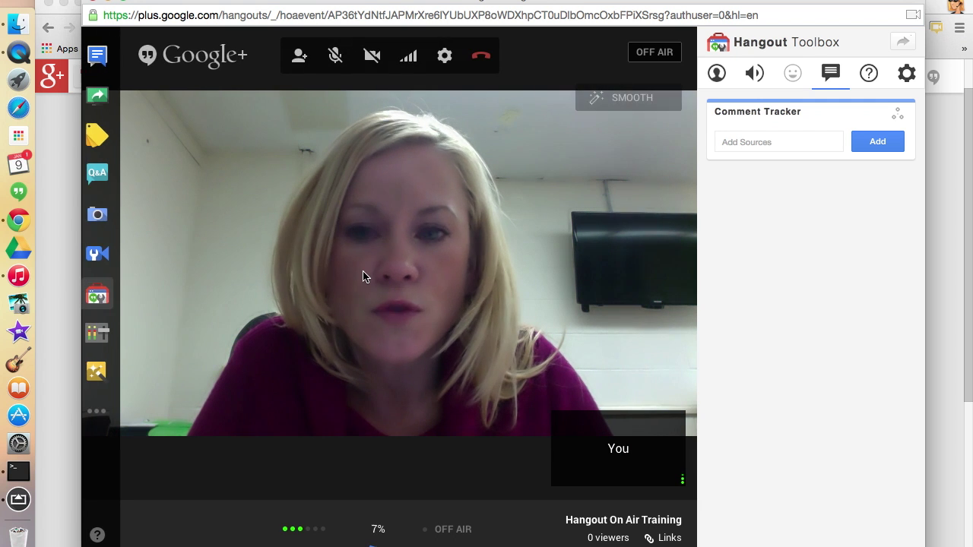
# Close the Hangout Toolbox side panel from the left app bar.
pyautogui.click(104, 298)
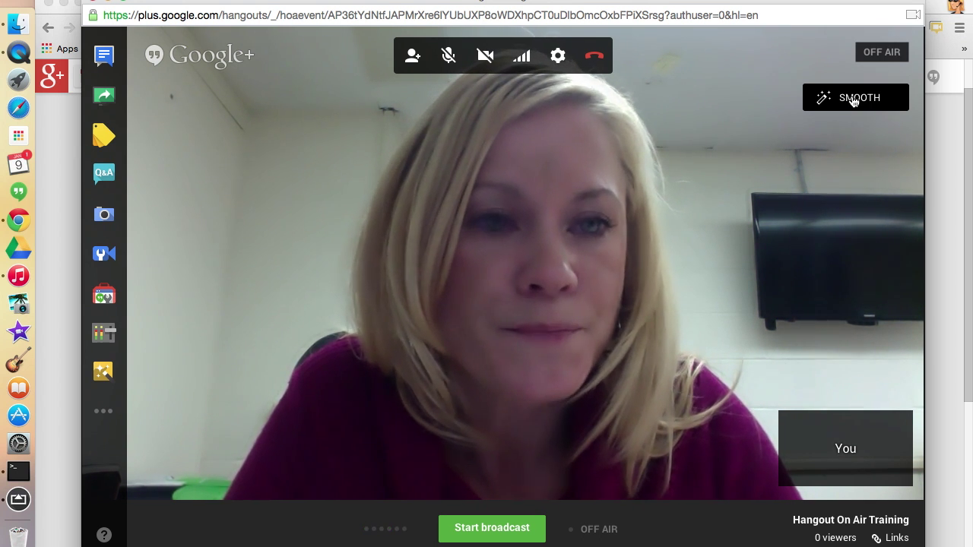
pyautogui.click(853, 101)
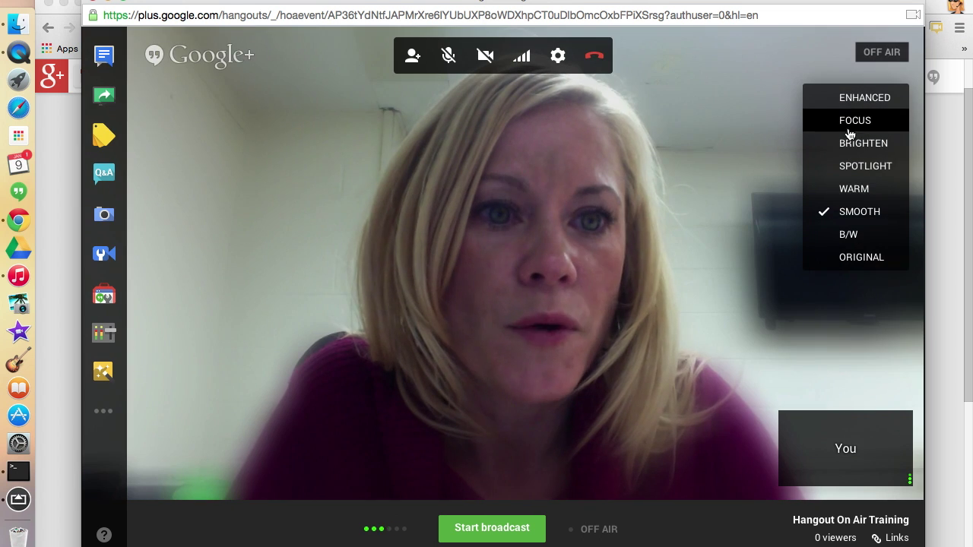
pyautogui.click(844, 216)
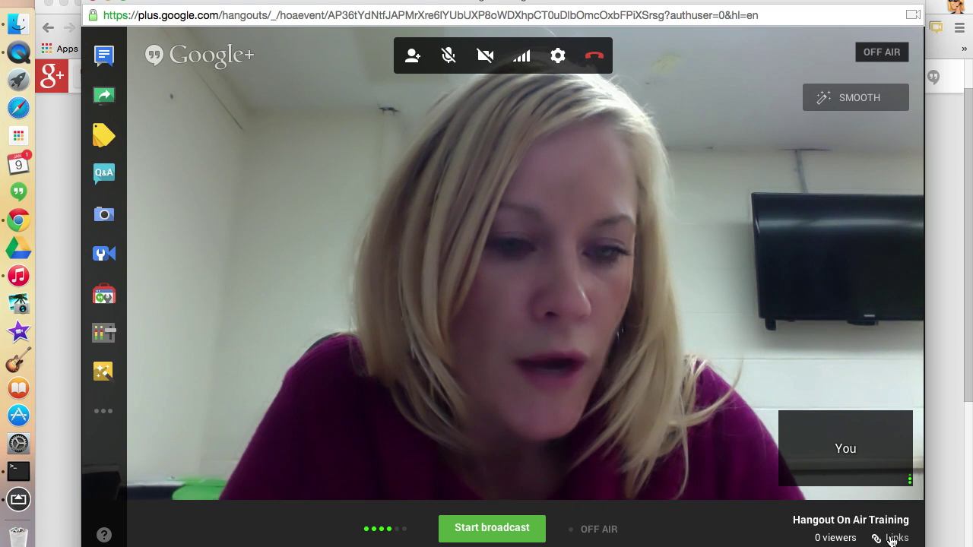
pyautogui.click(892, 538)
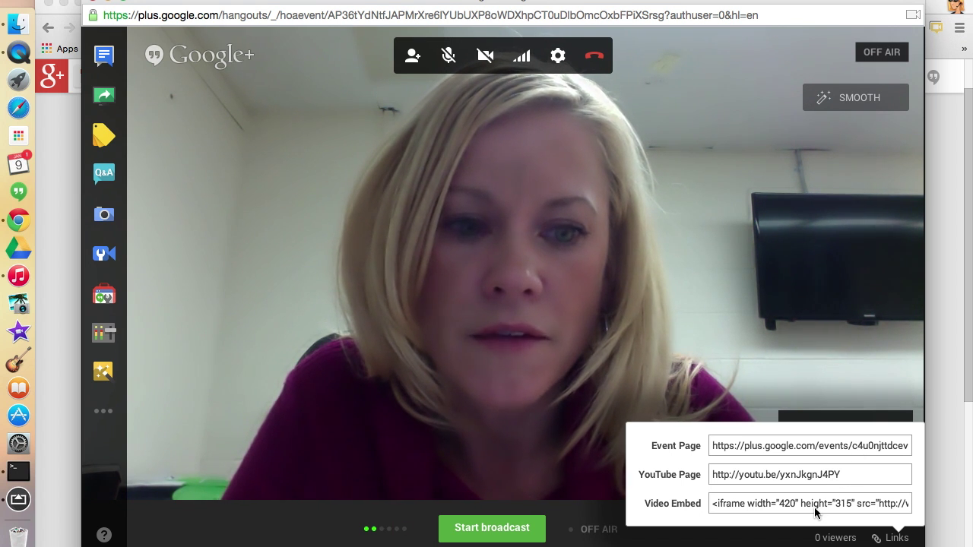
pyautogui.click(892, 540)
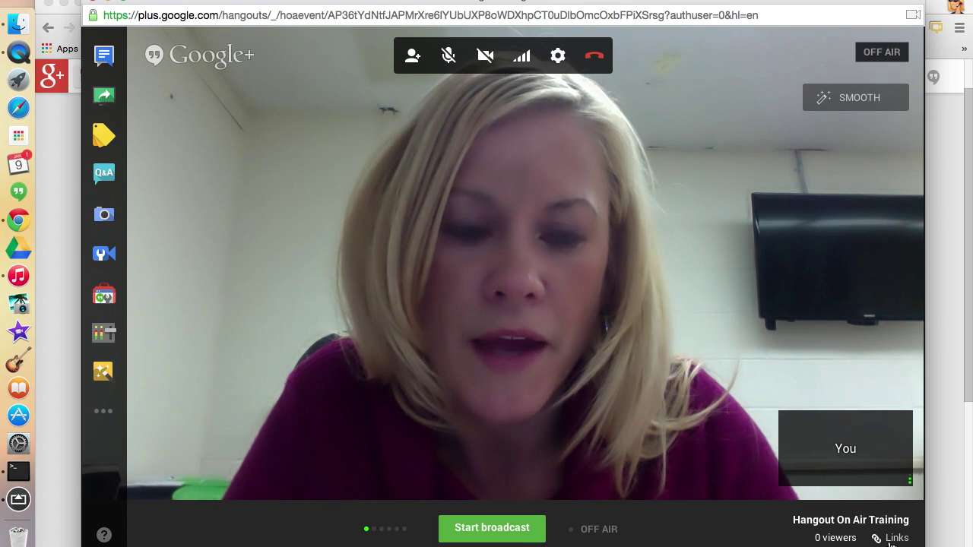
pyautogui.click(104, 57)
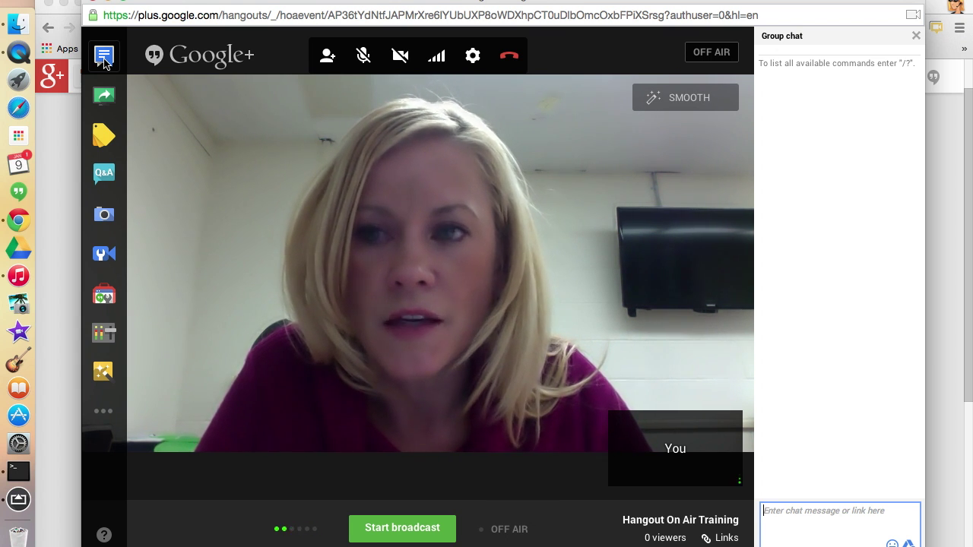
pyautogui.click(104, 59)
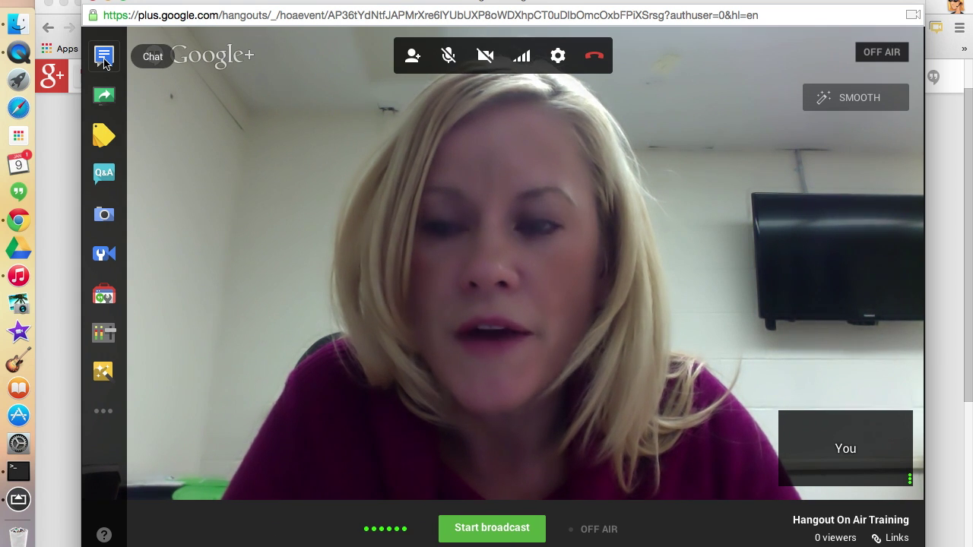
pyautogui.click(105, 97)
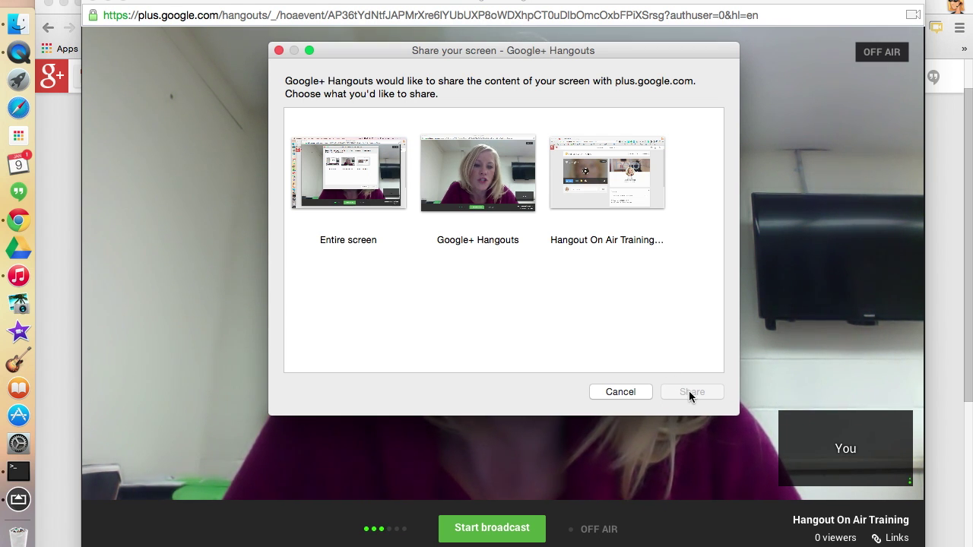
pyautogui.click(624, 390)
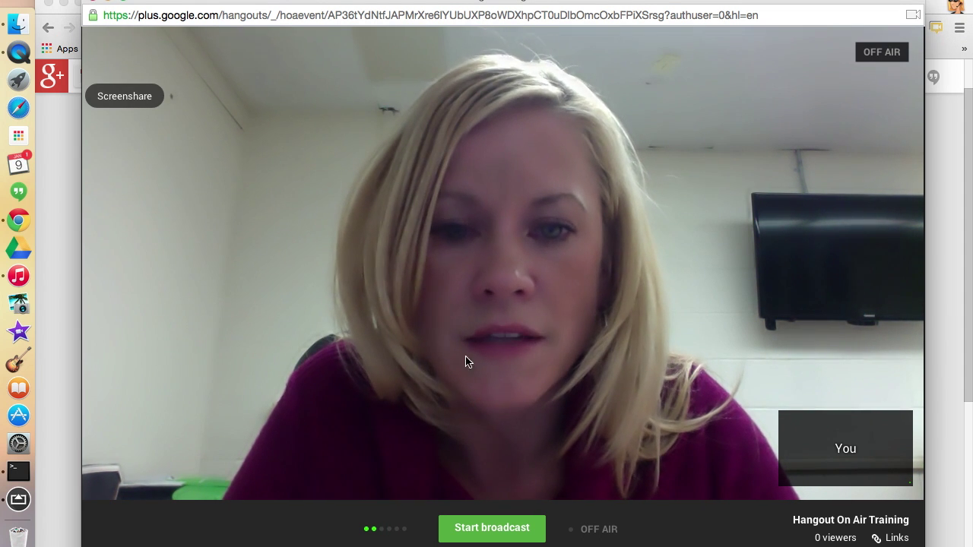
pyautogui.moveTo(165, 244)
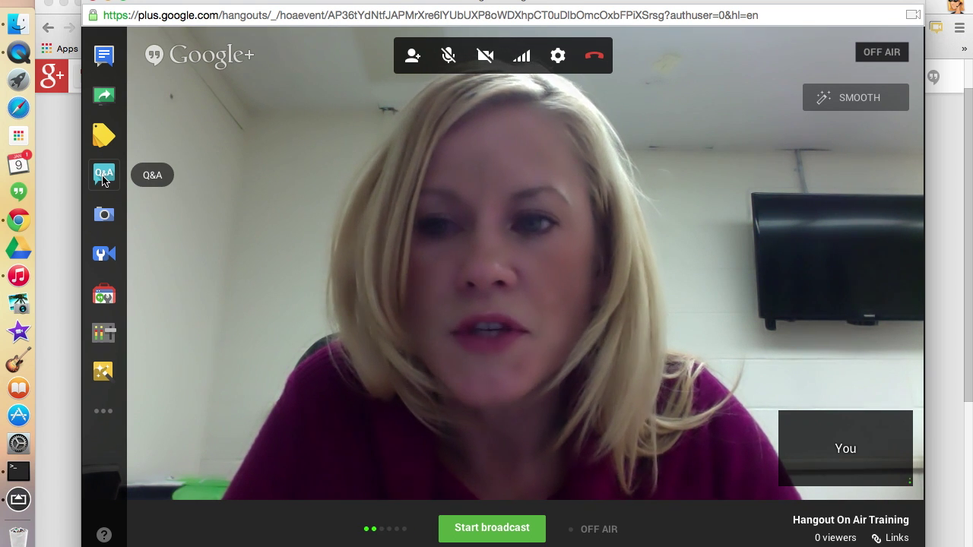
pyautogui.click(103, 175)
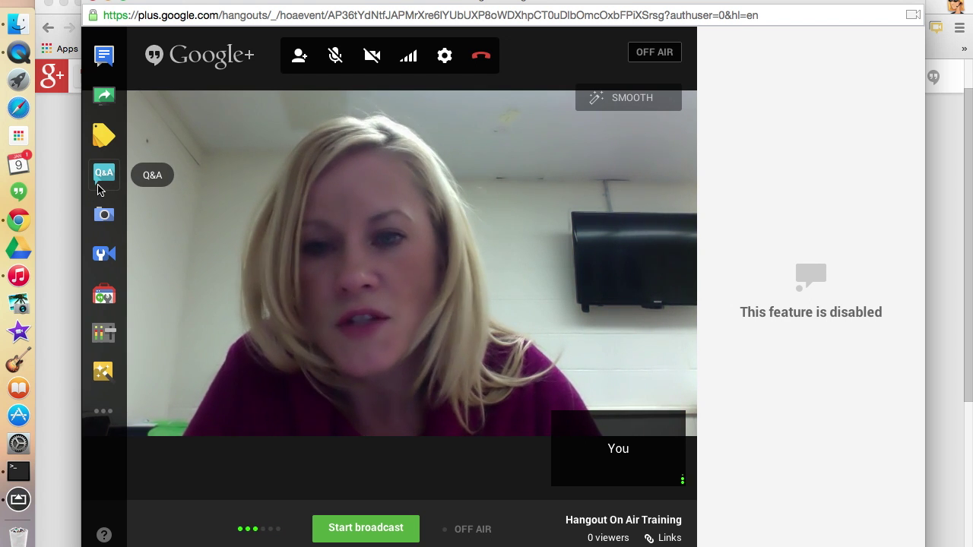
pyautogui.click(98, 186)
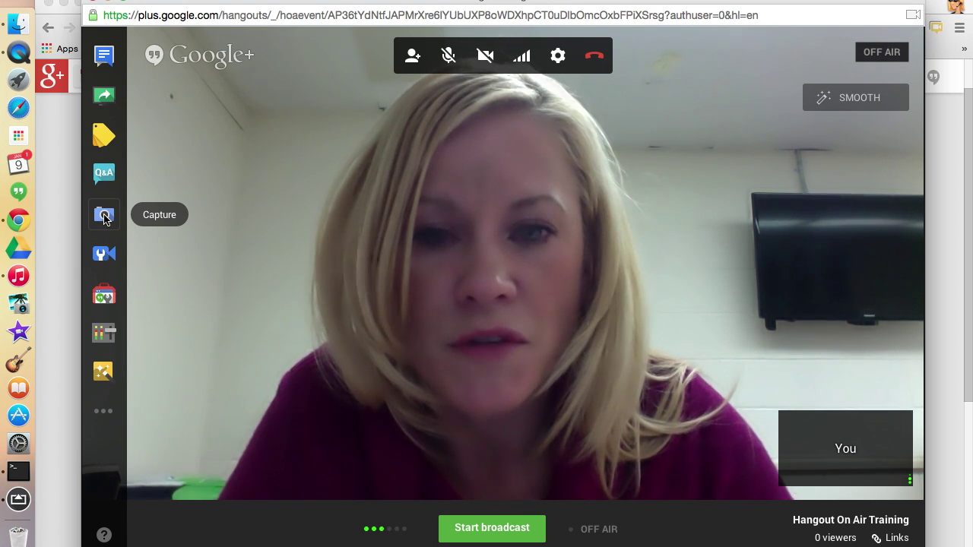
pyautogui.moveTo(101, 294)
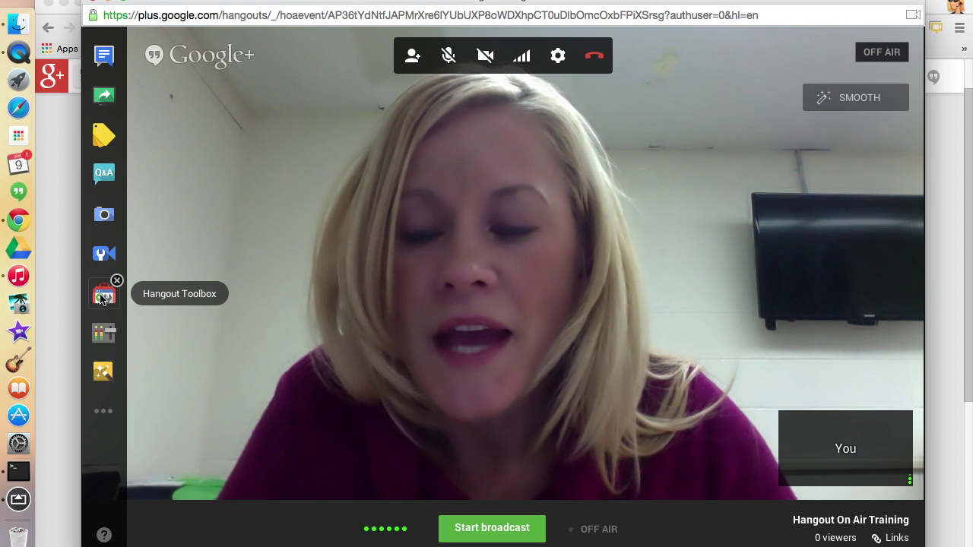
# Flip the Lower Third banner in Hangout Toolbox so the name reads unmirrored, then close Toolbox.
pyautogui.click(101, 297)
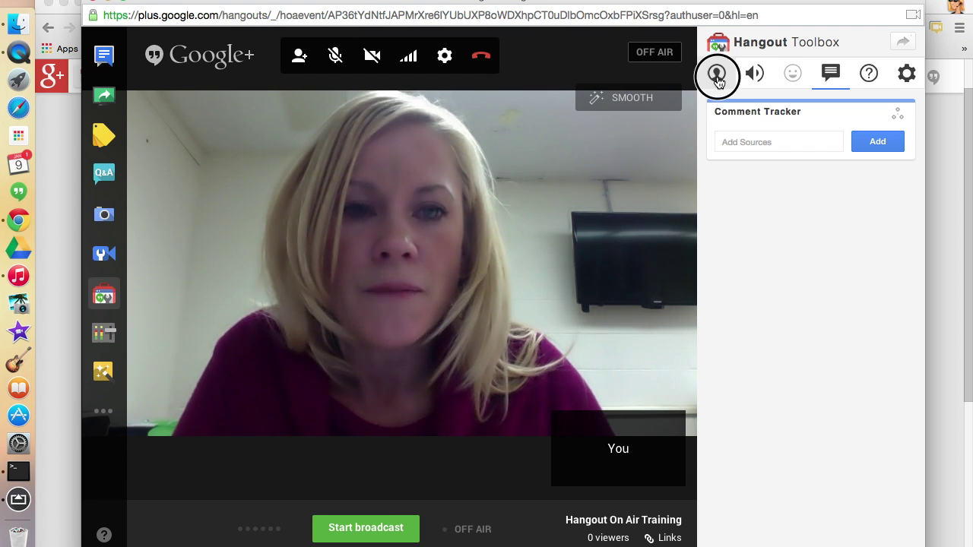
pyautogui.click(717, 76)
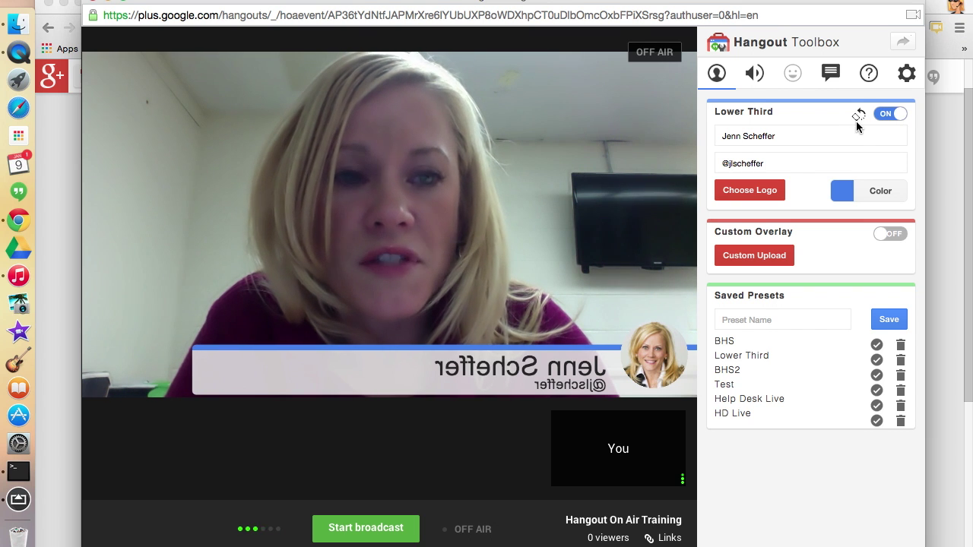
pyautogui.click(859, 116)
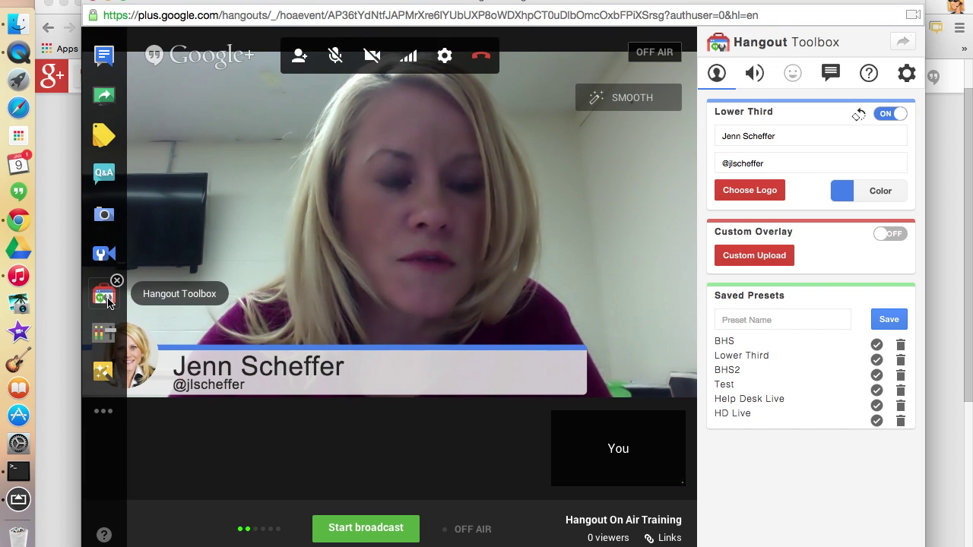
pyautogui.click(107, 293)
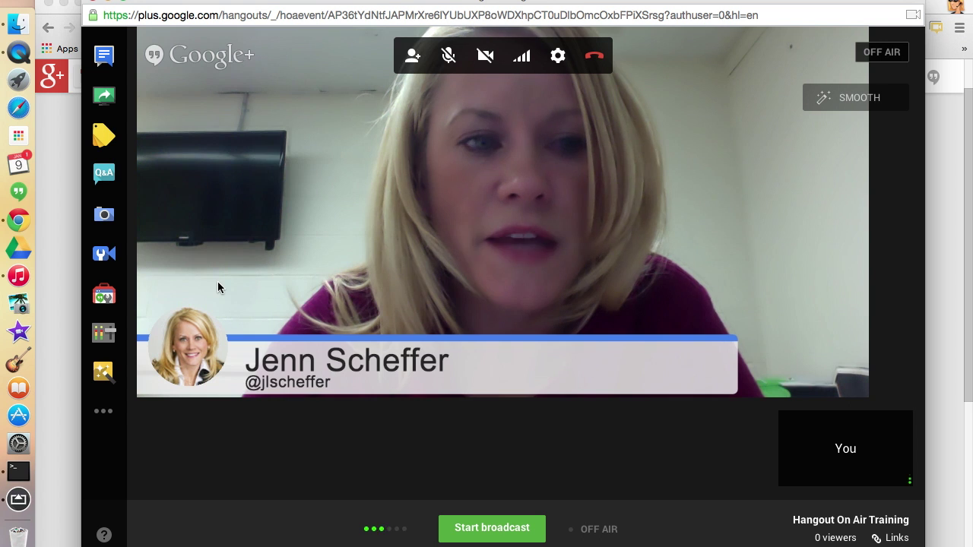
pyautogui.click(104, 335)
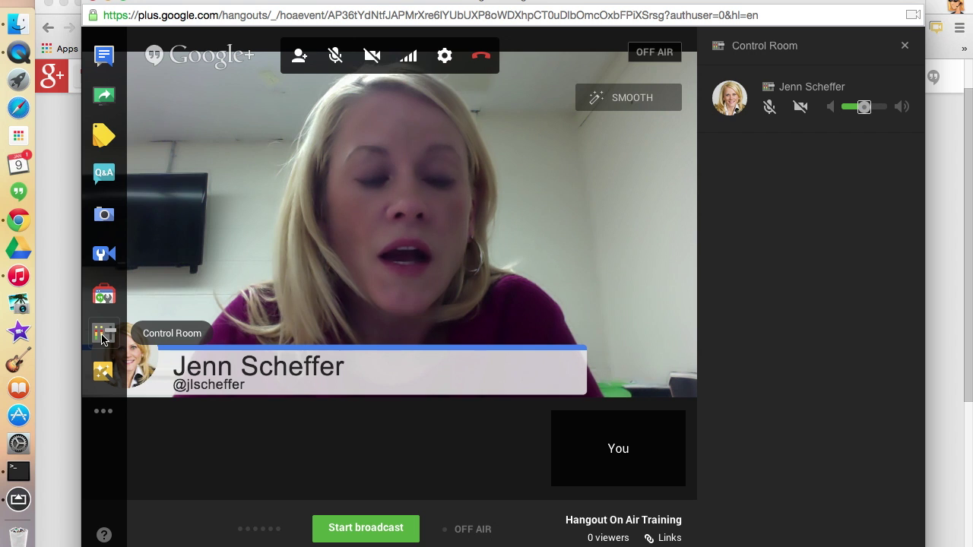
pyautogui.click(103, 335)
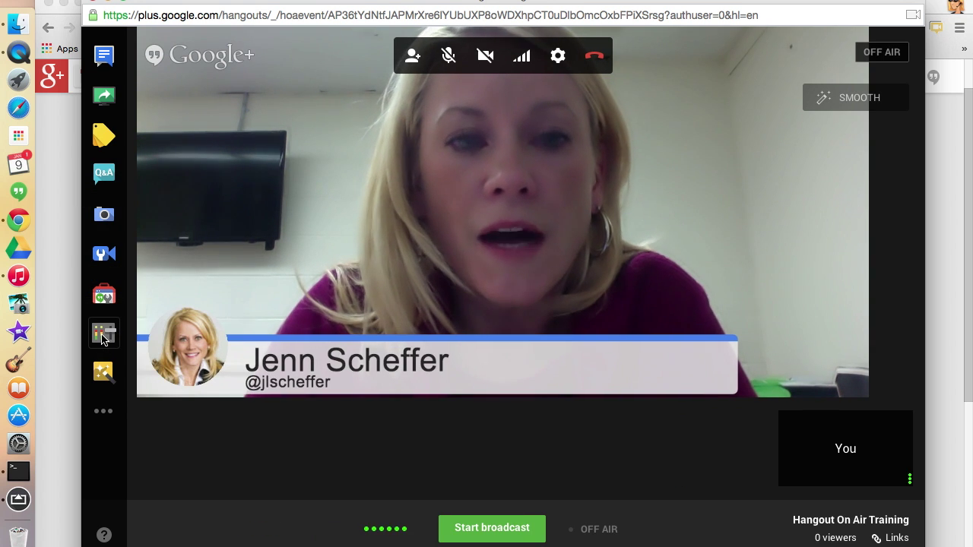
# Try the Google headband and devil horns effects, remove both, and close Google Effects.
pyautogui.click(104, 380)
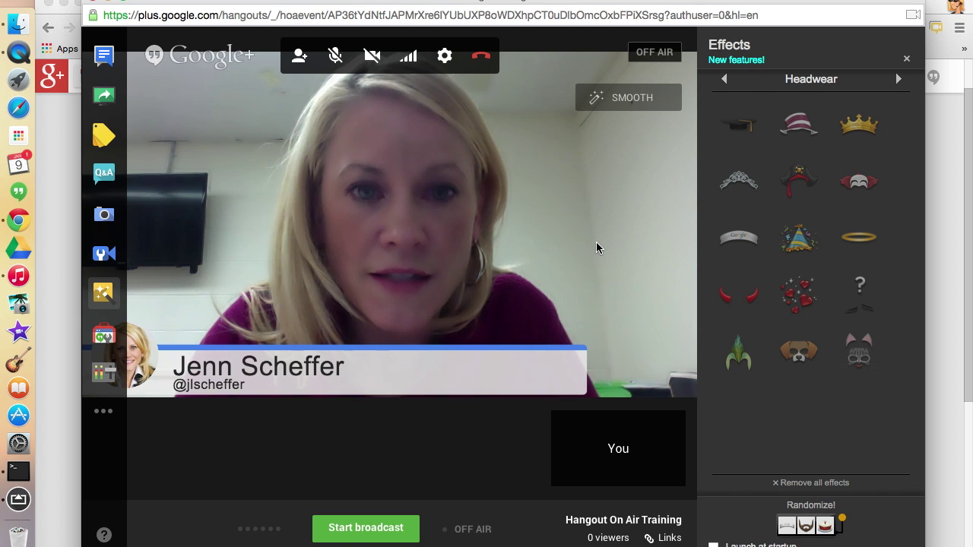
pyautogui.click(731, 236)
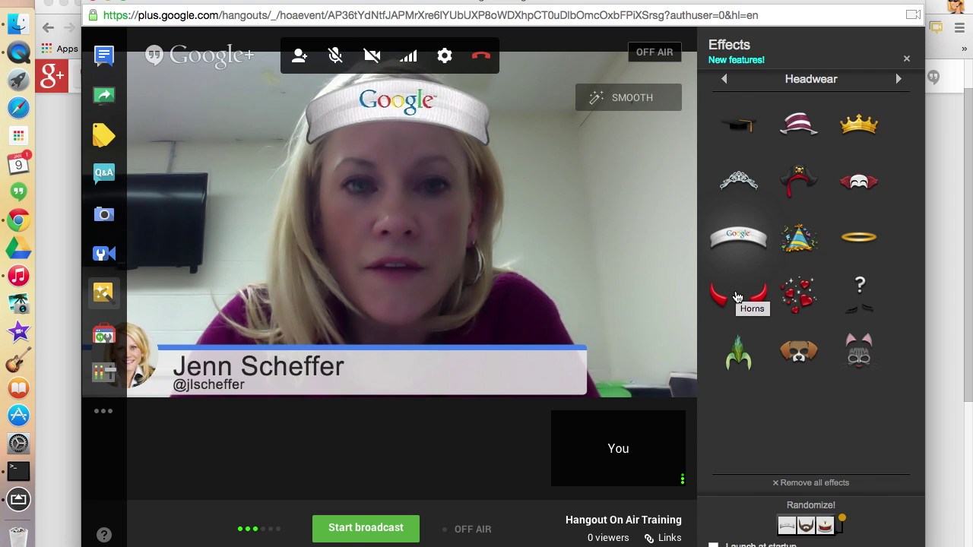
pyautogui.click(737, 296)
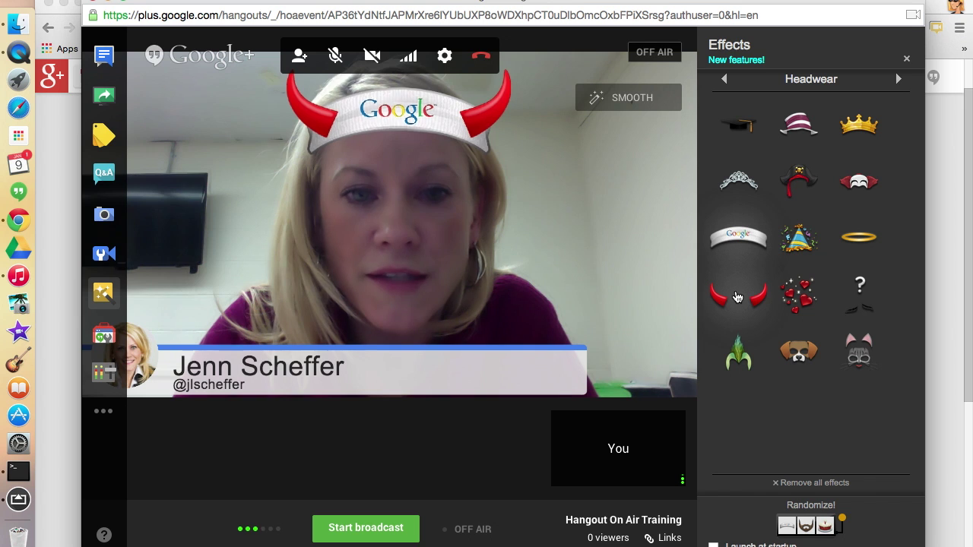
pyautogui.click(737, 297)
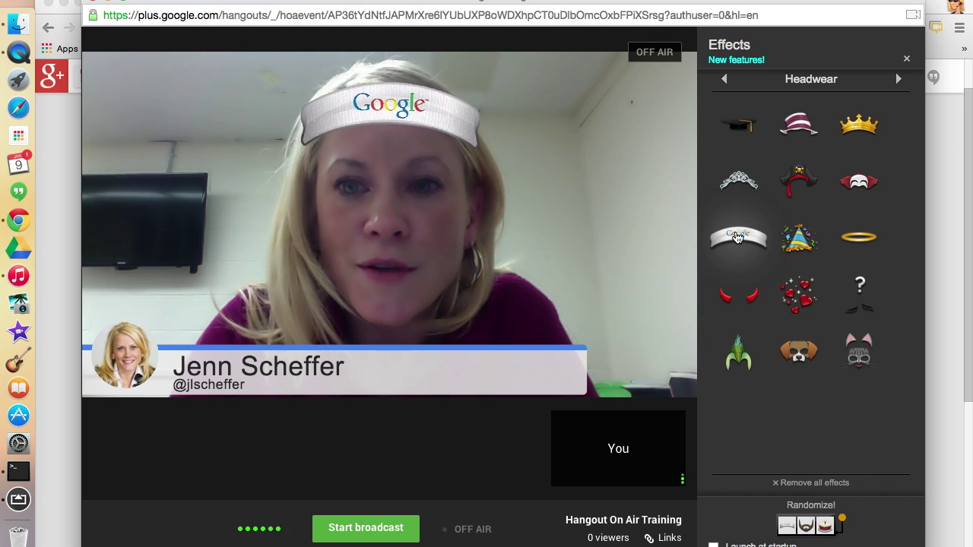
pyautogui.click(738, 238)
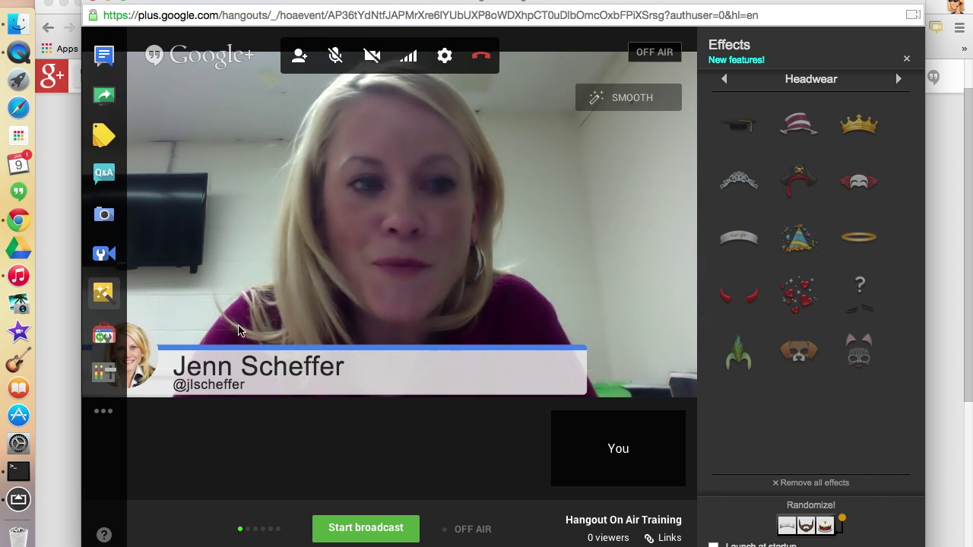
pyautogui.click(99, 294)
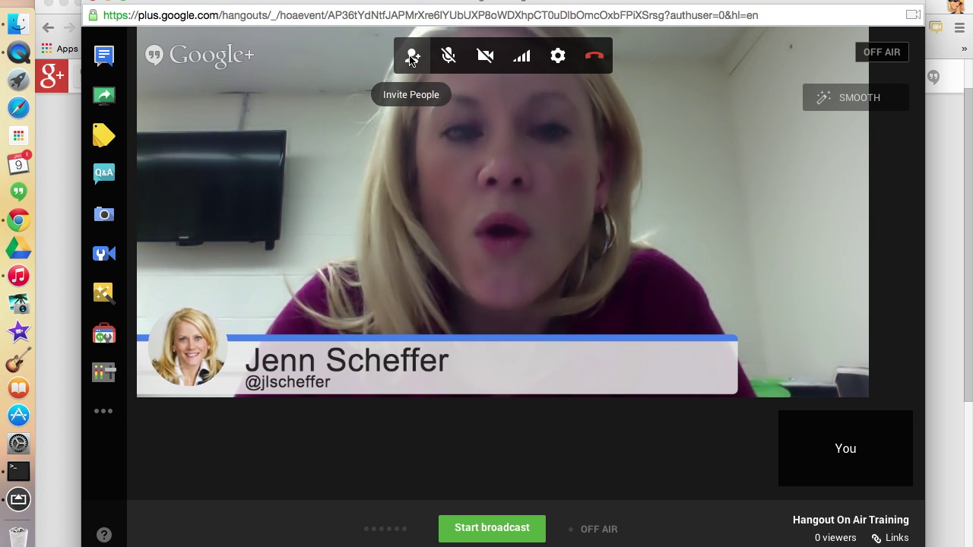
pyautogui.click(410, 15)
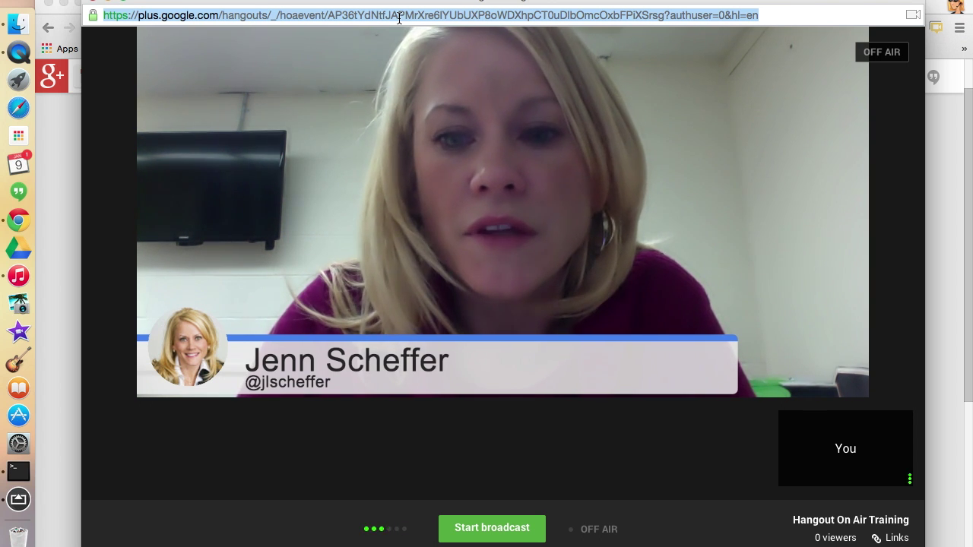
pyautogui.moveTo(643, 393)
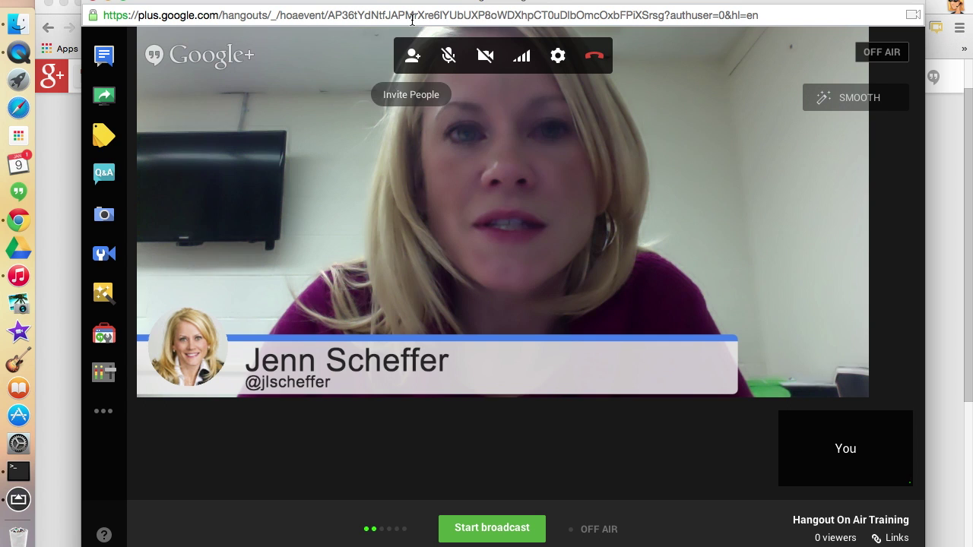
pyautogui.click(411, 17)
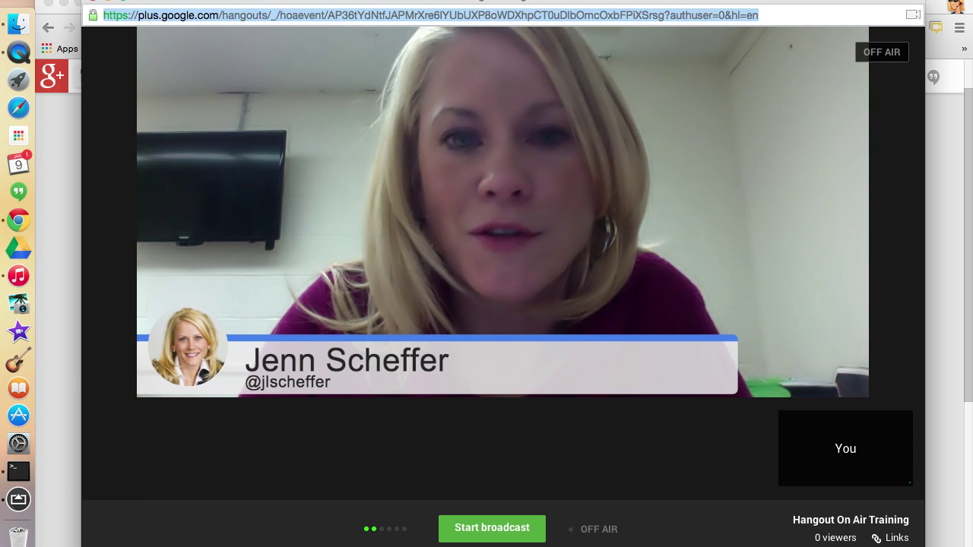
pyautogui.moveTo(380, 196)
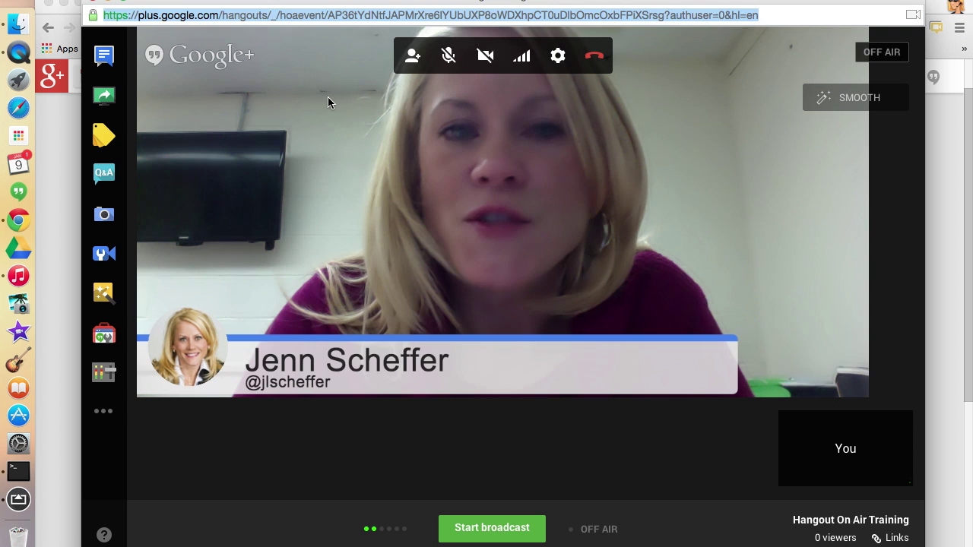
pyautogui.click(332, 121)
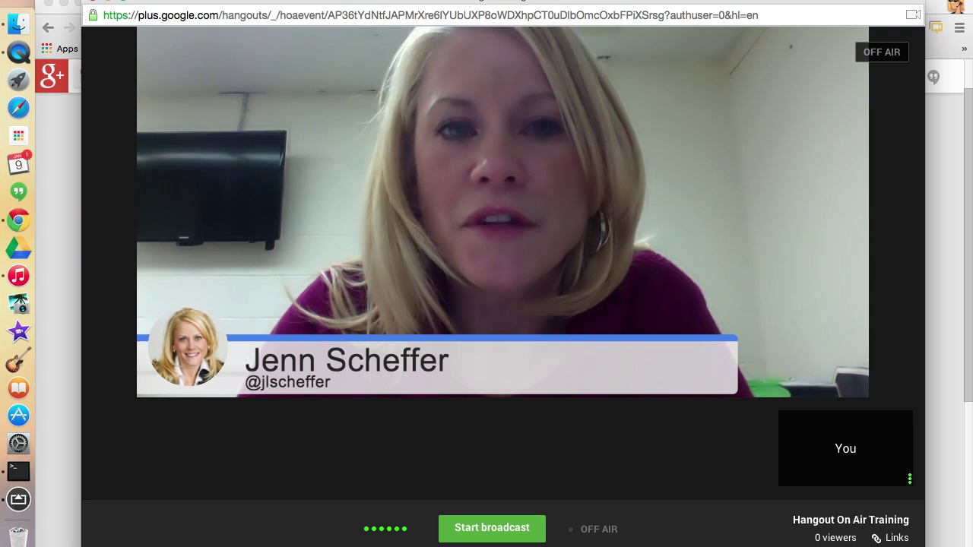
pyautogui.moveTo(426, 61)
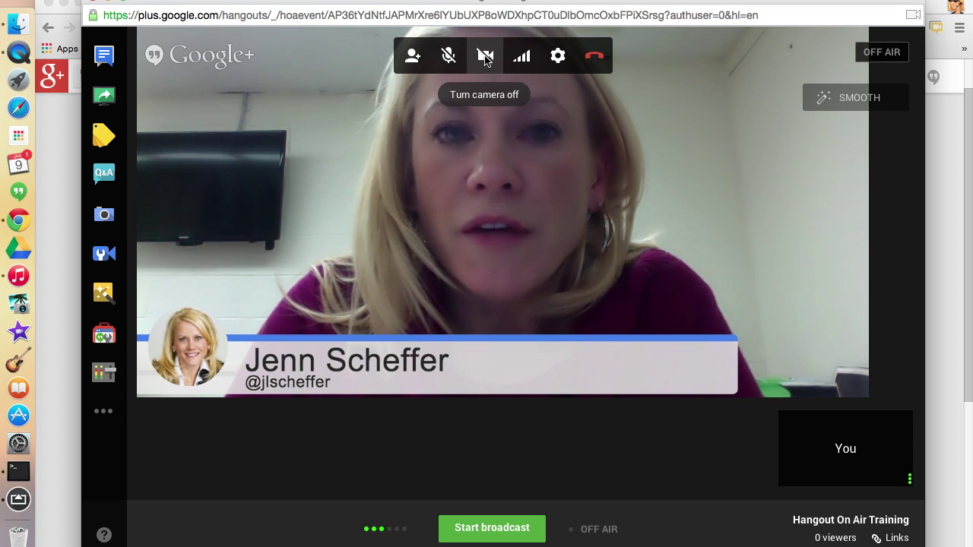
pyautogui.click(485, 58)
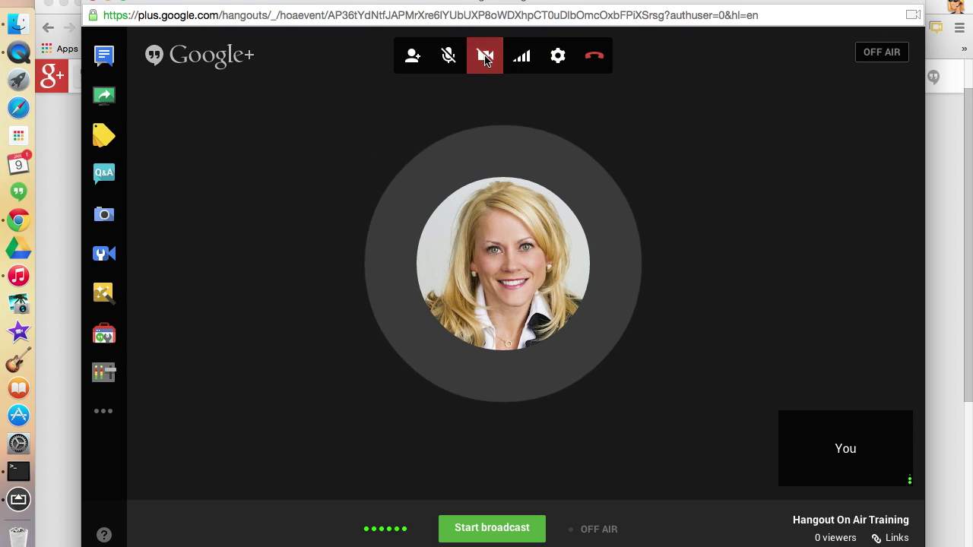
pyautogui.click(485, 58)
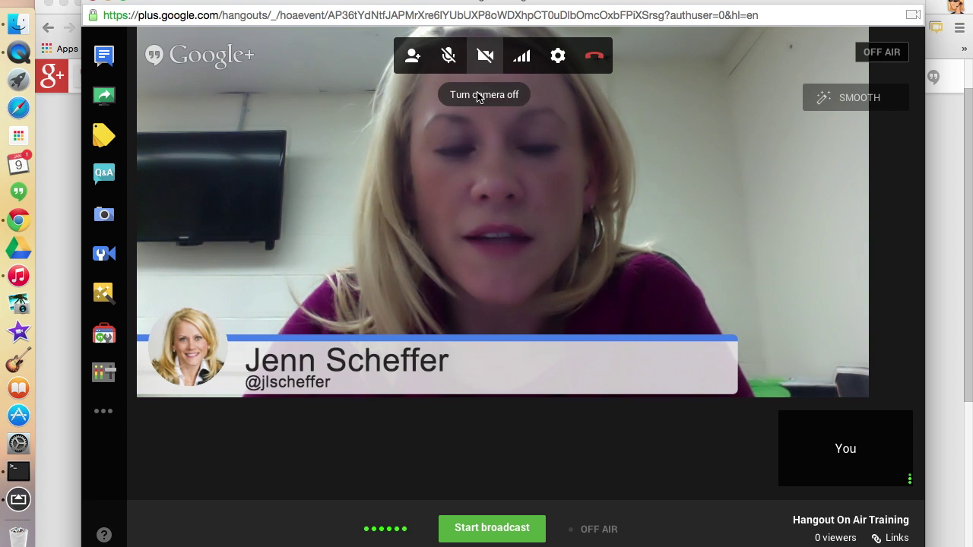
pyautogui.click(523, 58)
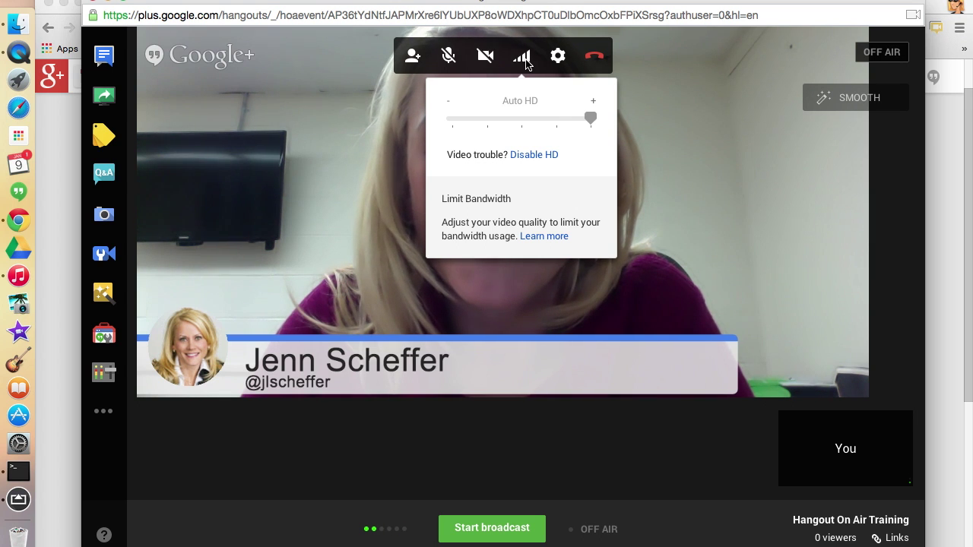
pyautogui.click(525, 61)
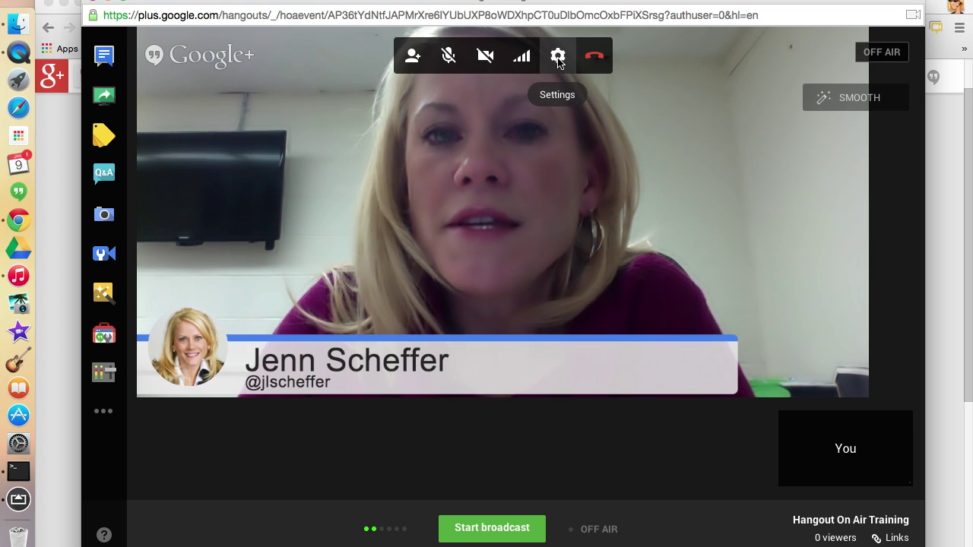
pyautogui.click(557, 60)
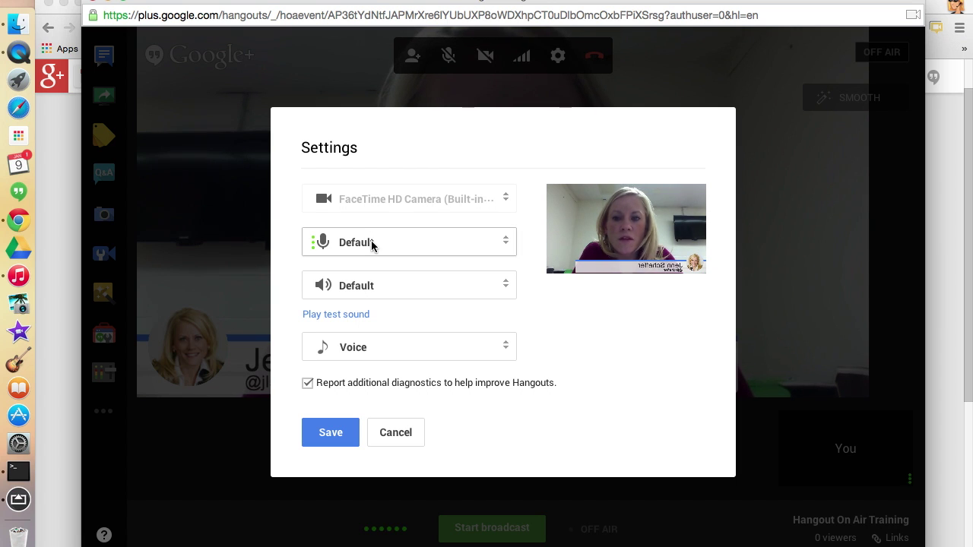
pyautogui.click(387, 440)
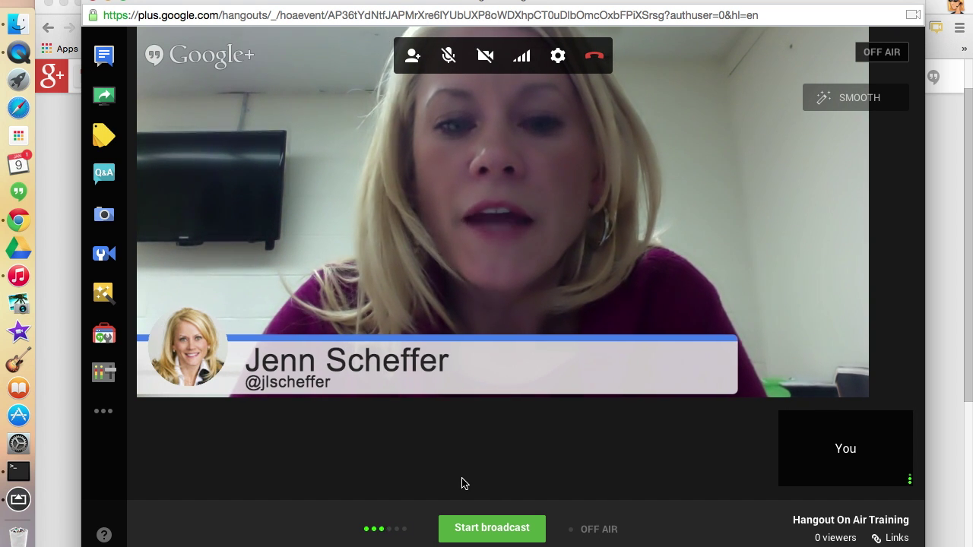
# Start the broadcast and confirm the Go Live! dialog with OK.
pyautogui.click(473, 530)
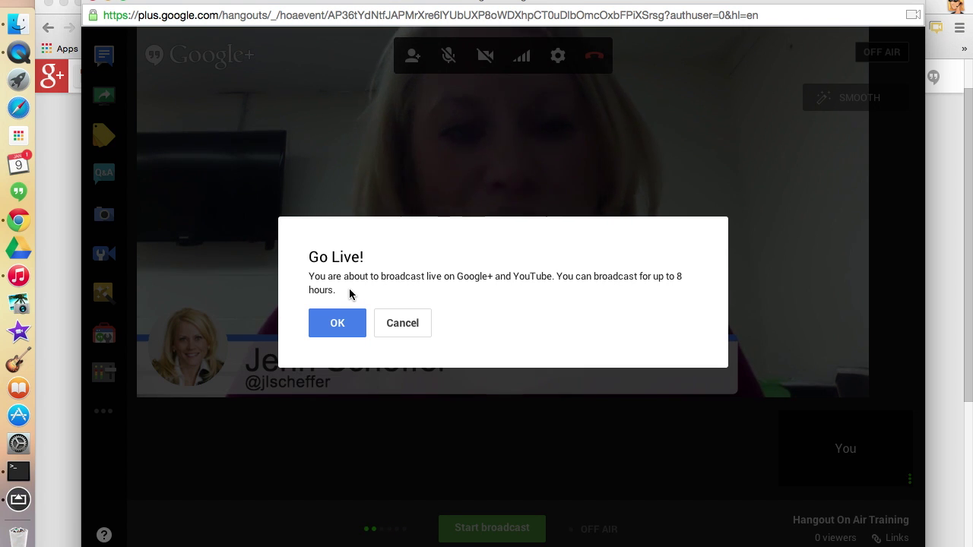
pyautogui.click(338, 325)
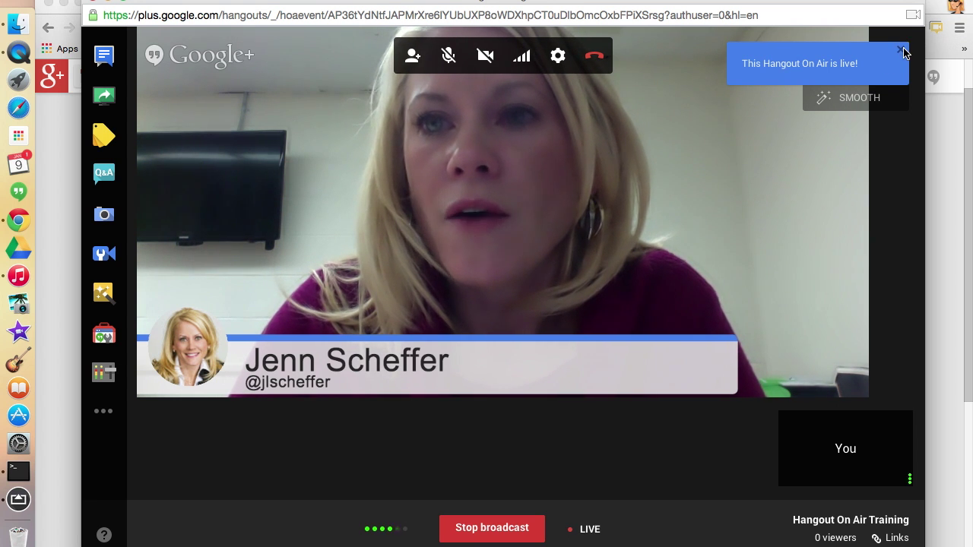
pyautogui.moveTo(771, 198)
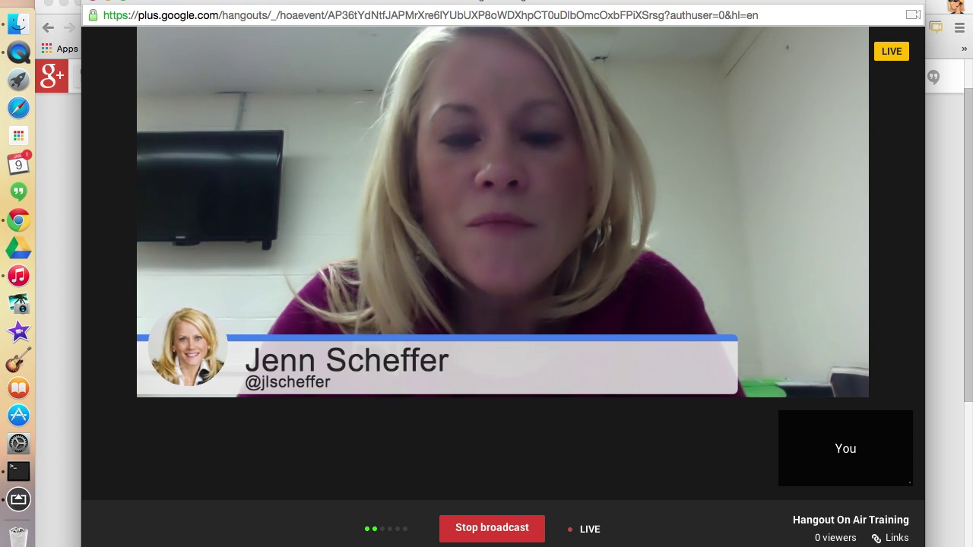
pyautogui.moveTo(680, 155)
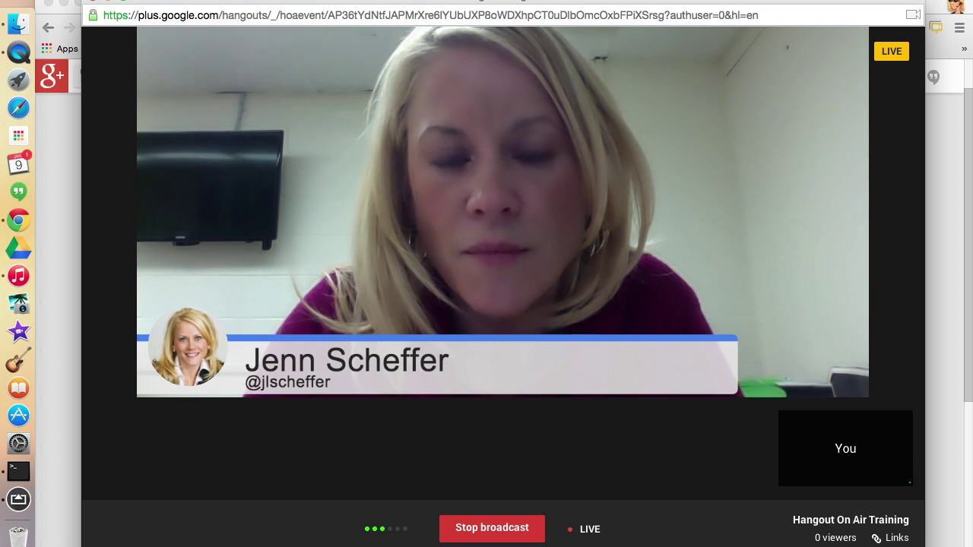
pyautogui.moveTo(697, 49)
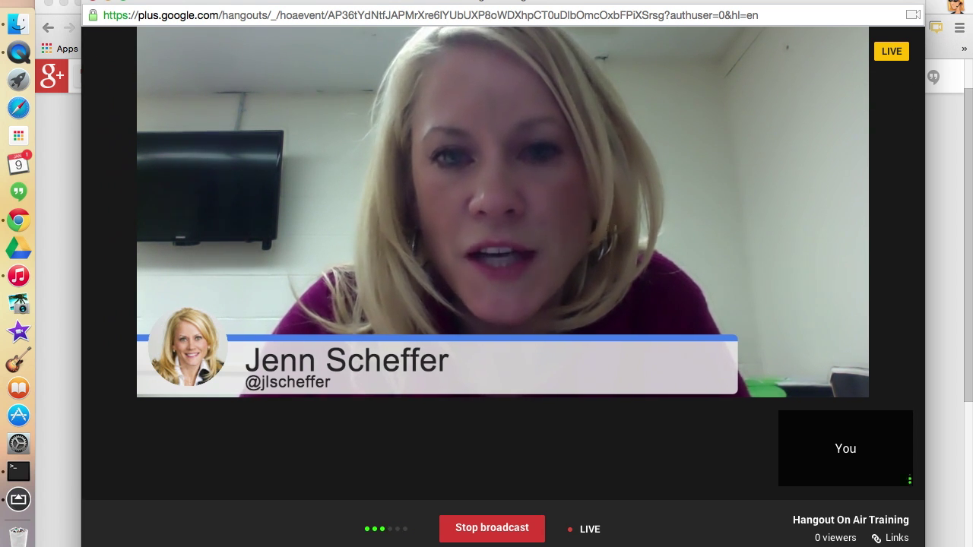
pyautogui.moveTo(560, 101)
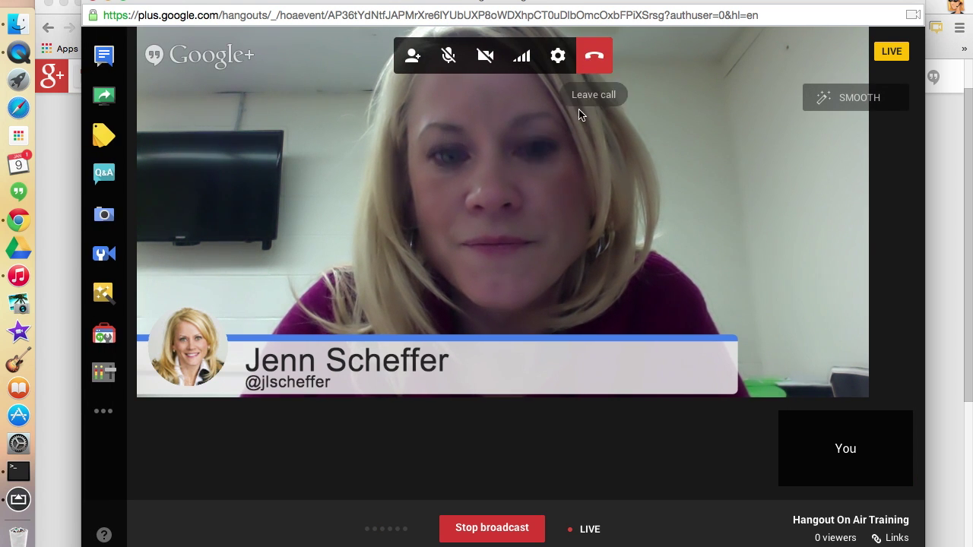
# Stop the live broadcast with the red Stop broadcast button.
pyautogui.click(487, 529)
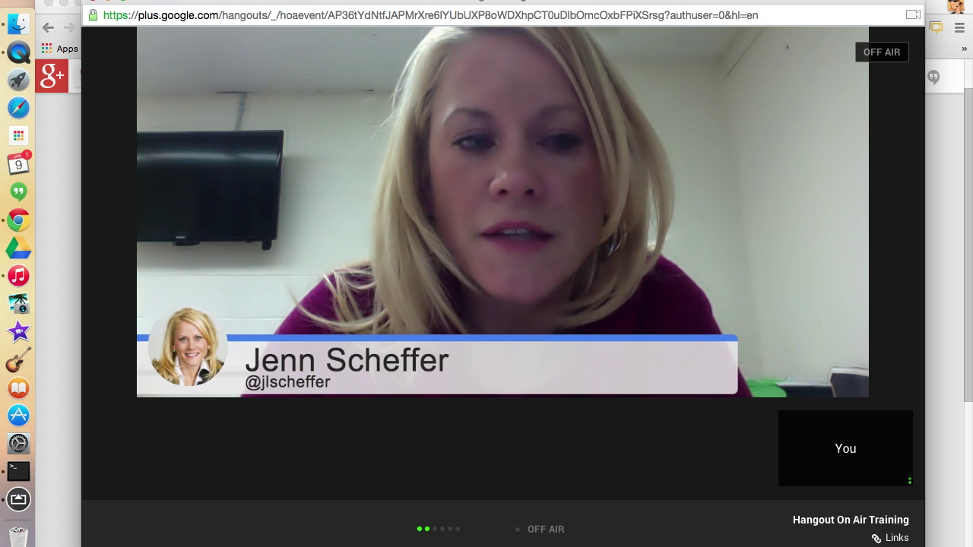
pyautogui.moveTo(564, 102)
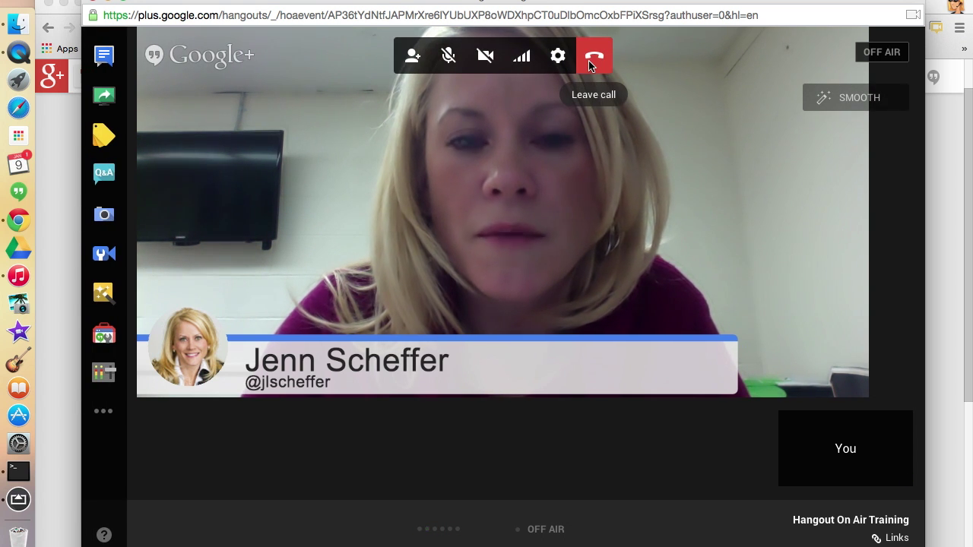